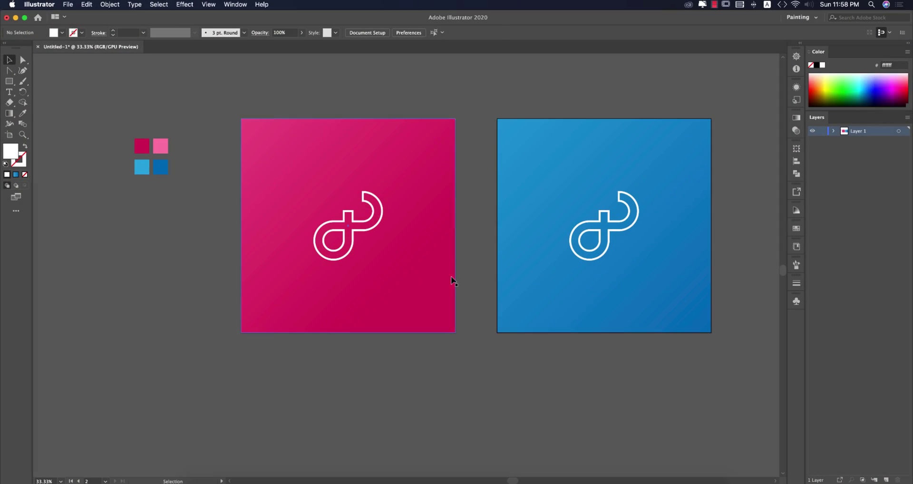
Step: Pan the view and briefly select, then deselect, the blue artboard's logo group
{"action": "mouse_move", "coordinate": [467, 271]}
{"action": "left_mouse_down"}
{"action": "mouse_move", "coordinate": [442, 281]}
{"action": "mouse_move", "coordinate": [461, 263]}
{"action": "left_mouse_up"}
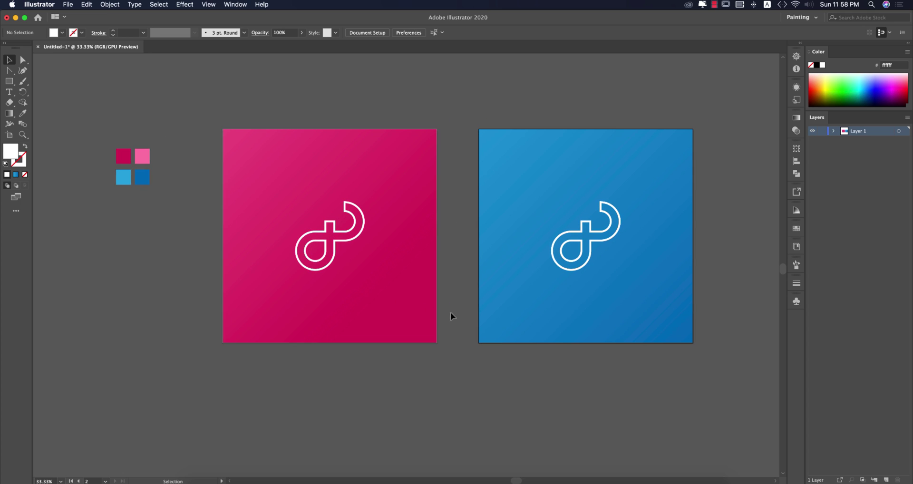
{"action": "left_click", "coordinate": [612, 231]}
{"action": "left_click", "coordinate": [721, 241]}
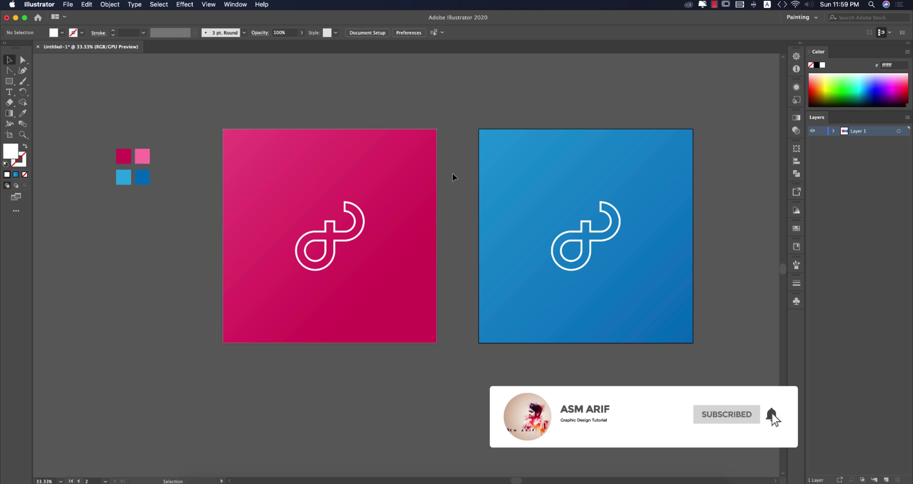
Step: Start a new document sized 1200 × 1200 px
{"action": "left_click", "coordinate": [68, 4]}
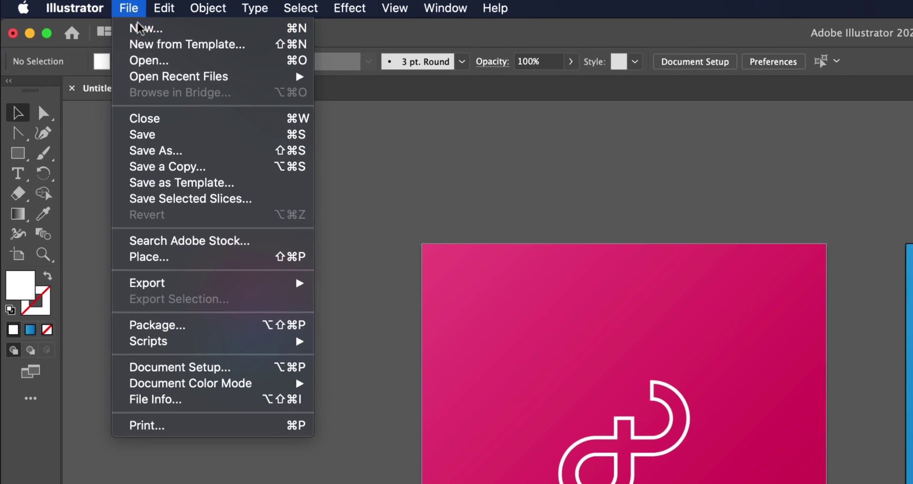
{"action": "left_click", "coordinate": [84, 16]}
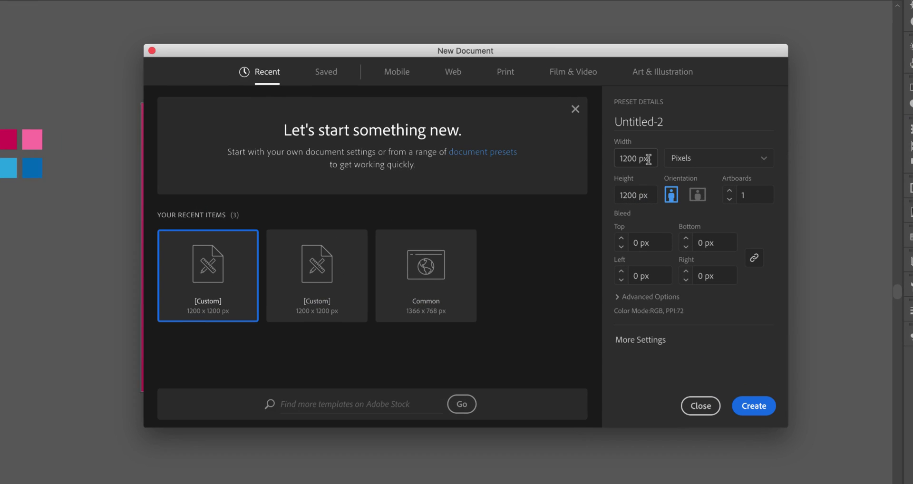
{"action": "left_click_drag", "start_coordinate": [648, 159], "coordinate": [608, 157]}
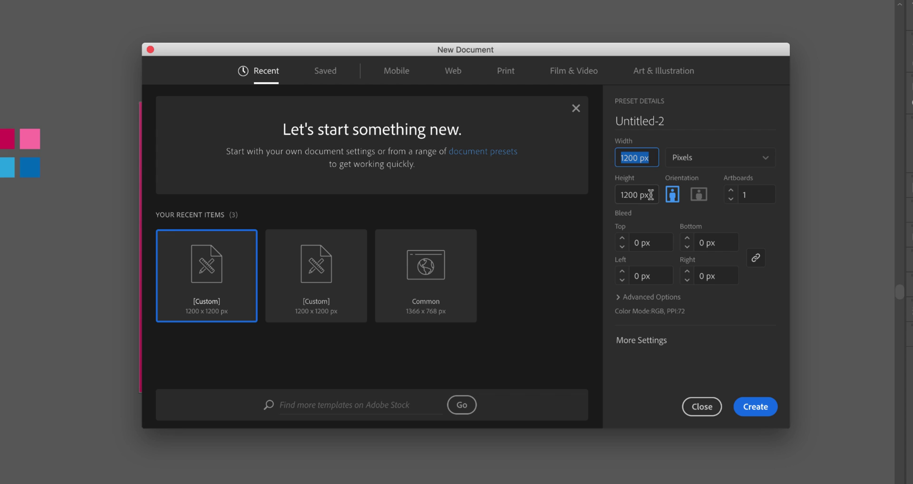
{"action": "left_click_drag", "start_coordinate": [650, 195], "coordinate": [617, 195]}
{"action": "left_click_drag", "start_coordinate": [650, 157], "coordinate": [618, 154]}
{"action": "left_click_drag", "start_coordinate": [649, 195], "coordinate": [605, 196]}
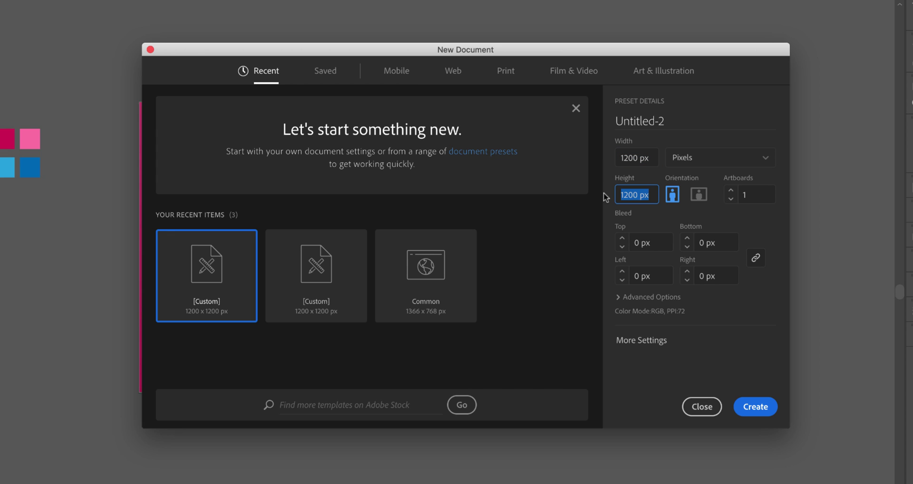
{"action": "left_click_drag", "start_coordinate": [645, 162], "coordinate": [610, 159]}
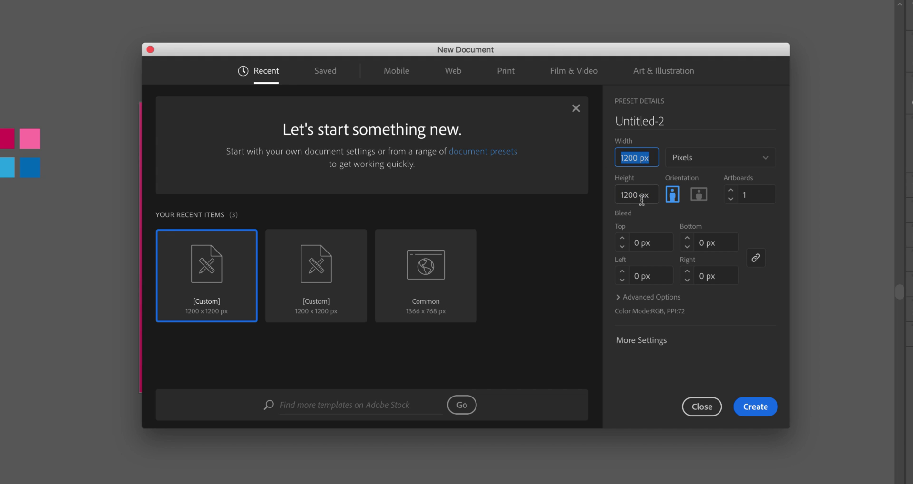
{"action": "left_click_drag", "start_coordinate": [649, 195], "coordinate": [620, 196]}
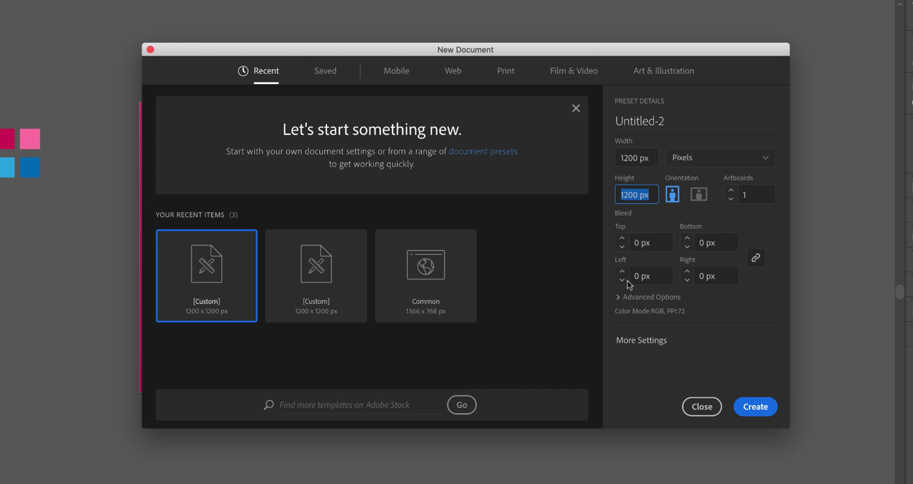
Step: Set CMYK Color mode and Medium (150 ppi) raster effects, then create the document
{"action": "left_click", "coordinate": [622, 297]}
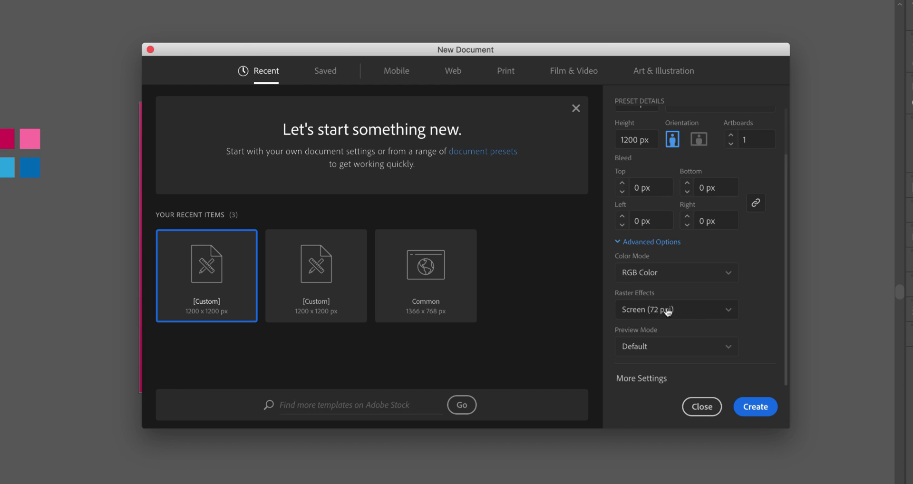
{"action": "left_click", "coordinate": [645, 280]}
{"action": "left_click", "coordinate": [644, 314]}
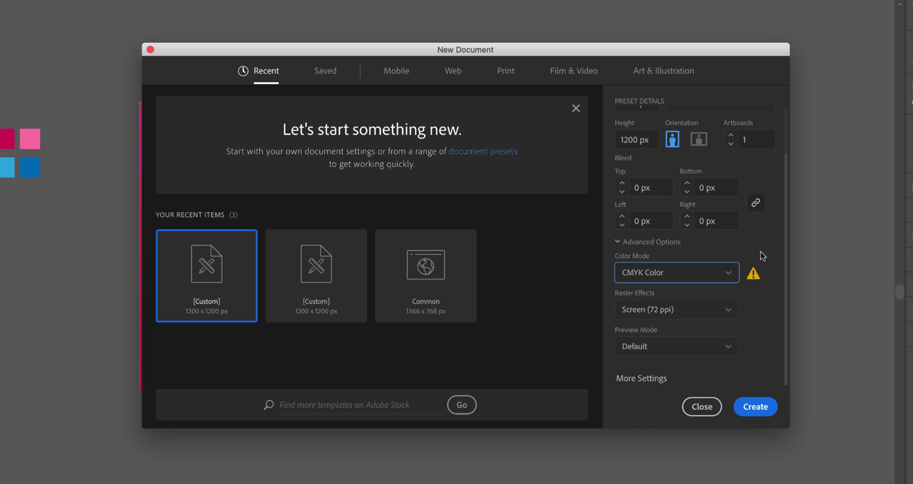
{"action": "left_click", "coordinate": [684, 315]}
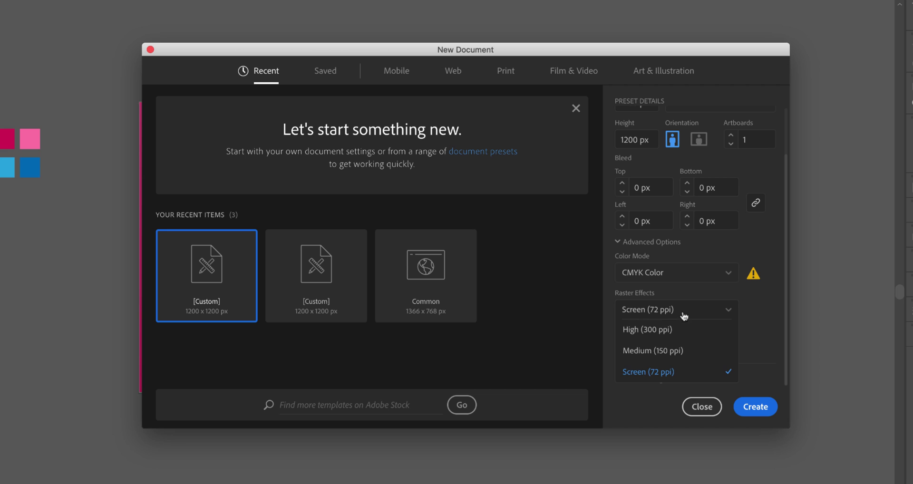
{"action": "left_click", "coordinate": [664, 352]}
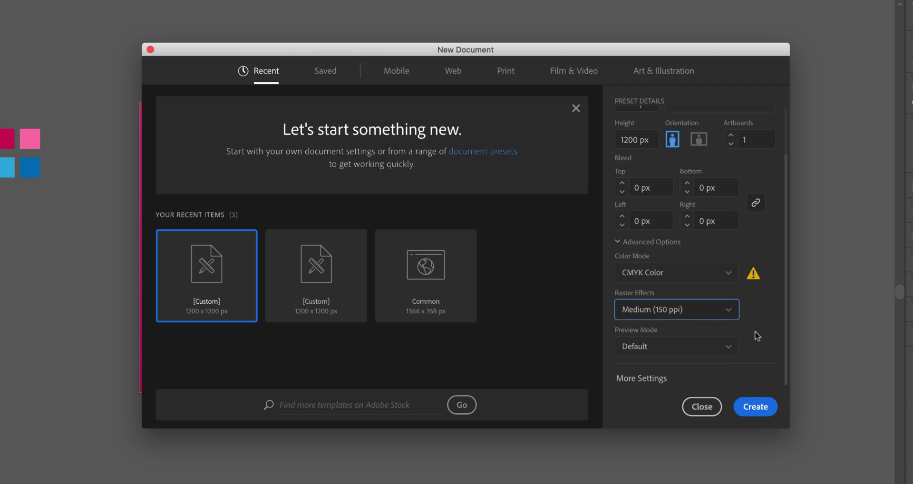
{"action": "left_click", "coordinate": [755, 406]}
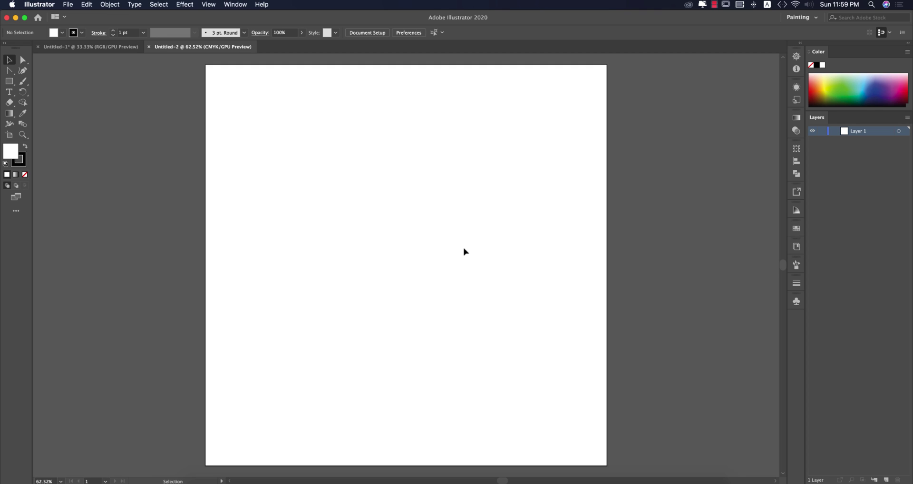
Step: Draw a square on the artboard's upper left with the Rectangle Tool
{"action": "key", "text": "m"}
{"action": "left_click", "coordinate": [9, 81]}
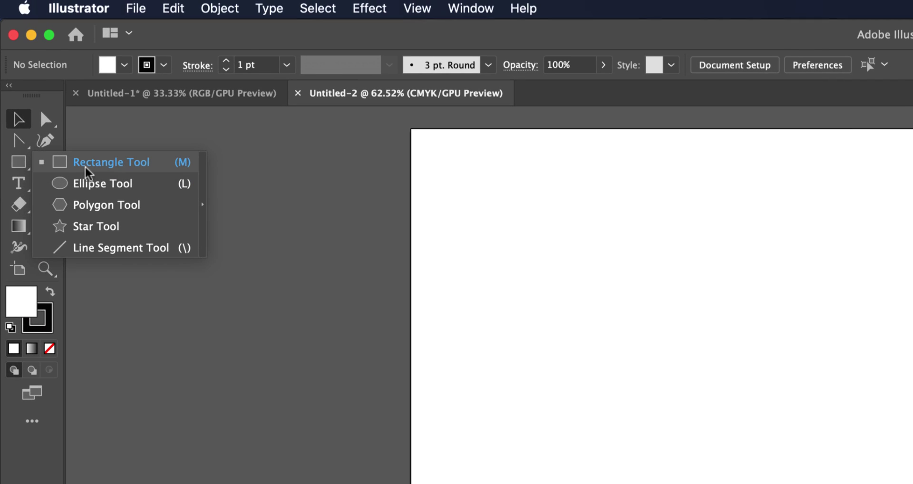
{"action": "left_click", "coordinate": [87, 164]}
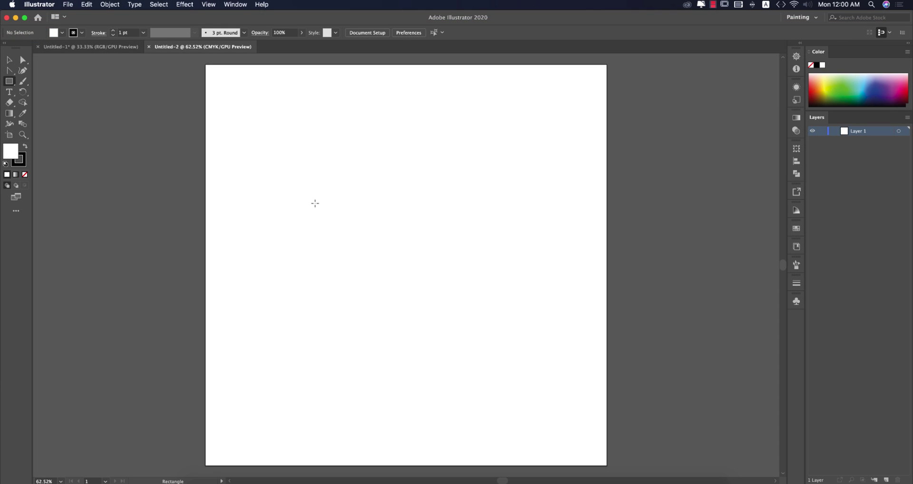
{"action": "left_click_drag", "start_coordinate": [283, 184], "coordinate": [385, 296]}
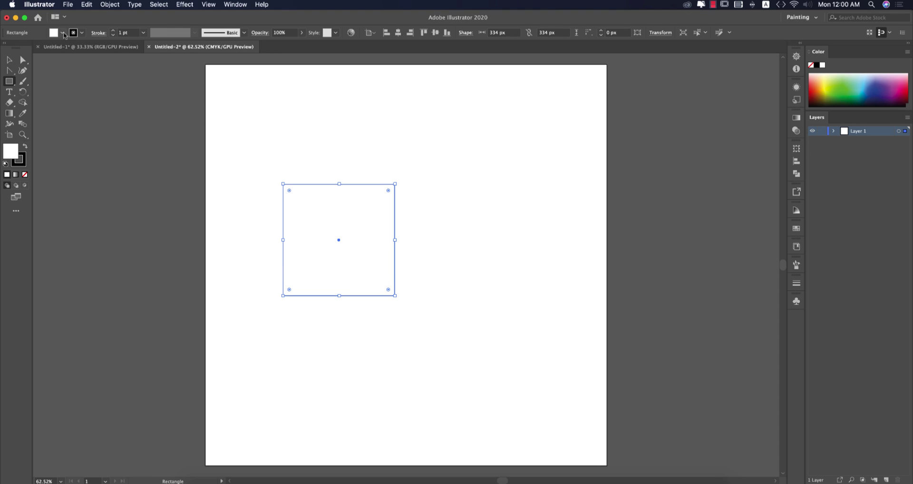
Step: Give the square no fill and a 40 pt stroke aligned to center
{"action": "left_click", "coordinate": [62, 32]}
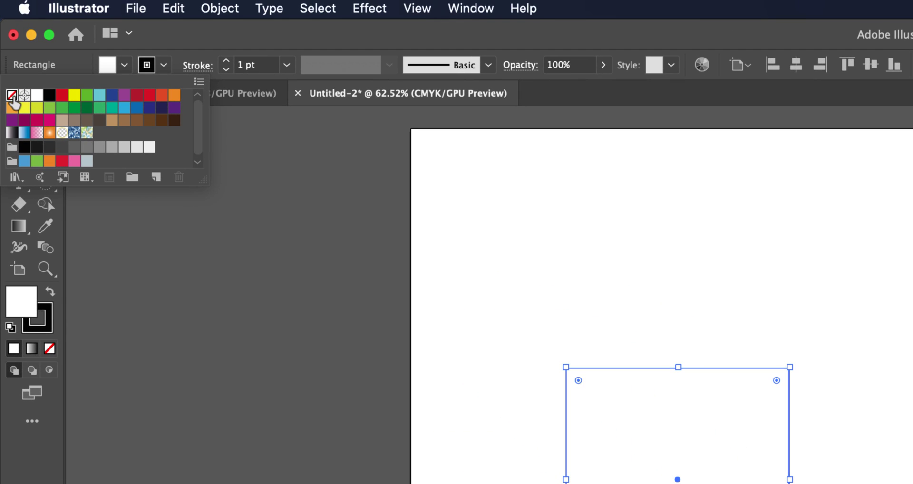
{"action": "left_click", "coordinate": [12, 95]}
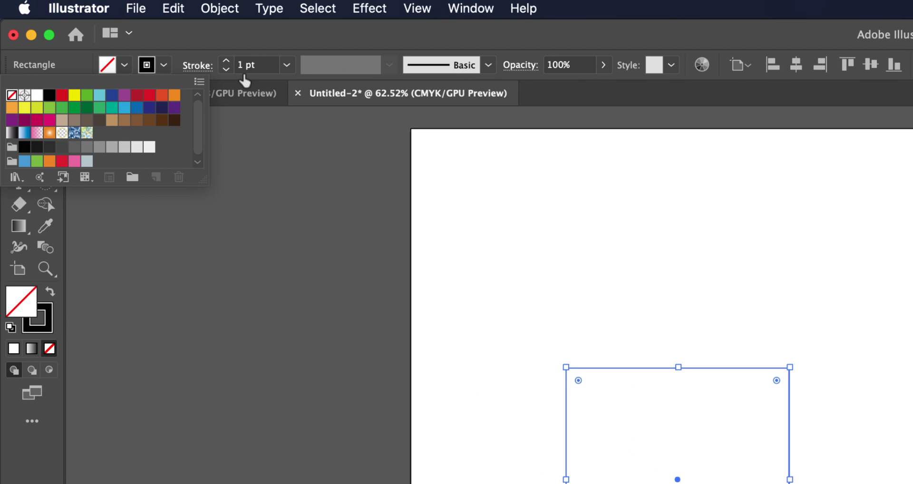
{"action": "left_click", "coordinate": [287, 65]}
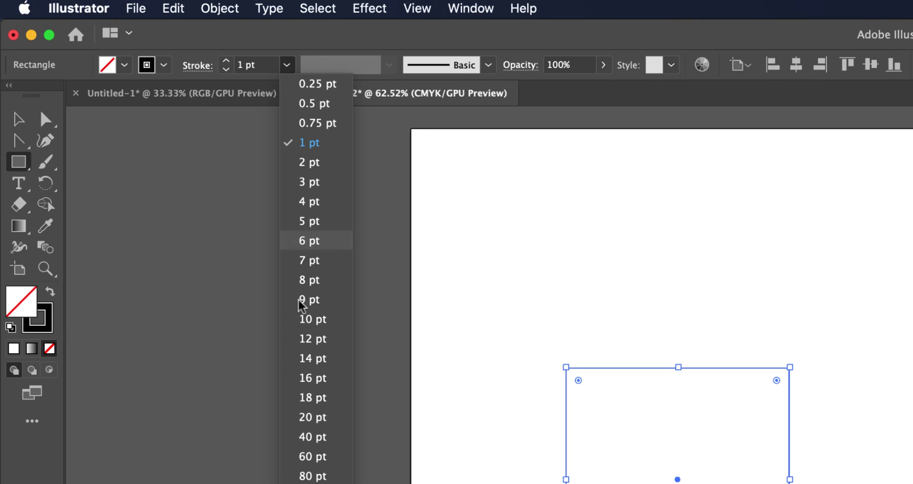
{"action": "left_click", "coordinate": [327, 447]}
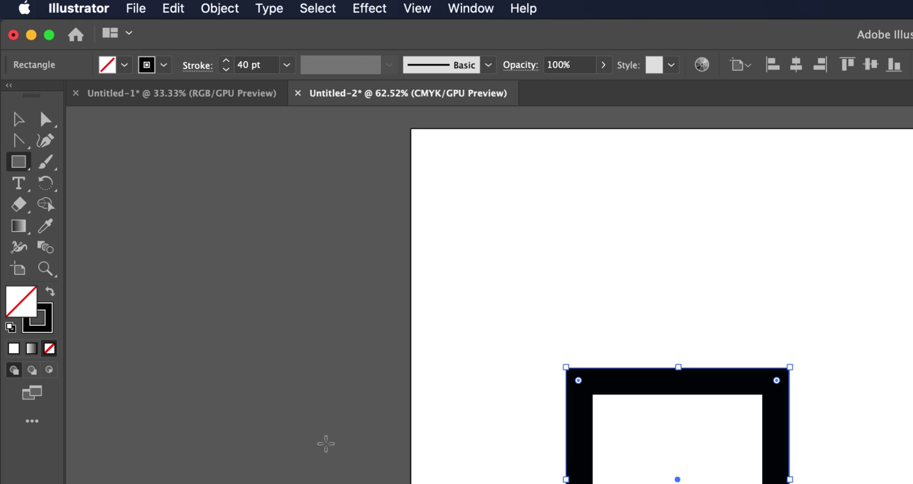
{"action": "left_click", "coordinate": [193, 66]}
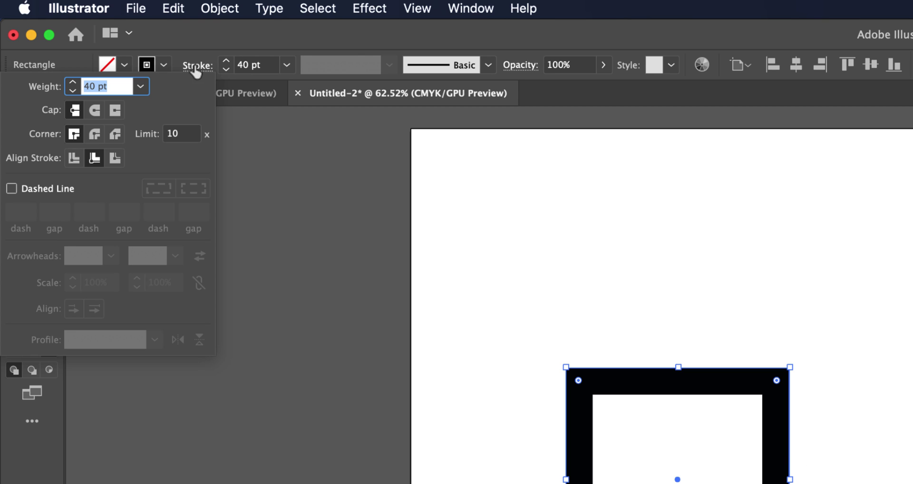
{"action": "left_click", "coordinate": [67, 159]}
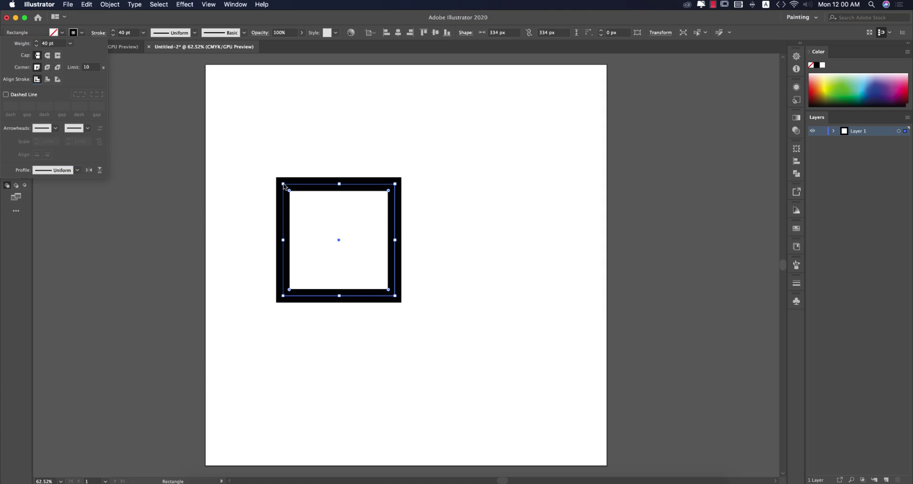
{"action": "left_click", "coordinate": [566, 367]}
Step: Shrink the square to 187 px and place a copy 250 px to the right
{"action": "left_click_drag", "start_coordinate": [284, 183], "coordinate": [332, 233]}
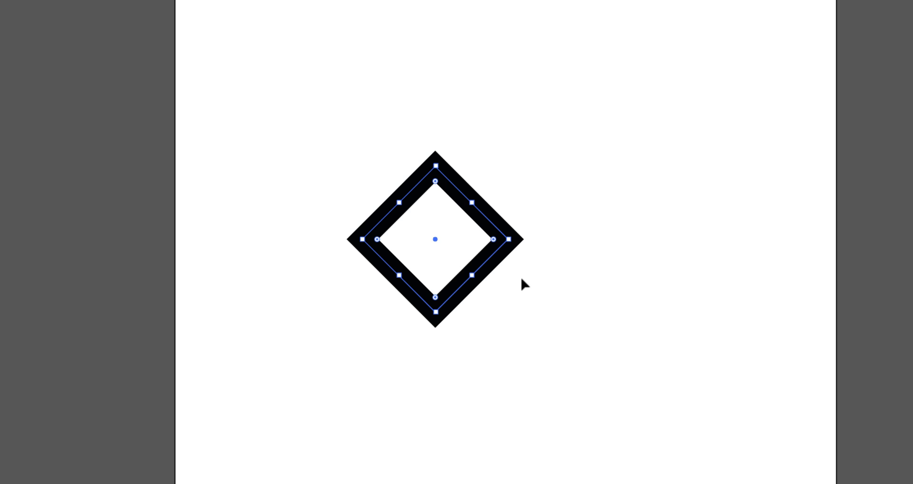
{"action": "key", "text": "alt"}
{"action": "left_click_drag", "start_coordinate": [499, 254], "coordinate": [631, 255]}
{"action": "left_click", "coordinate": [717, 339]}
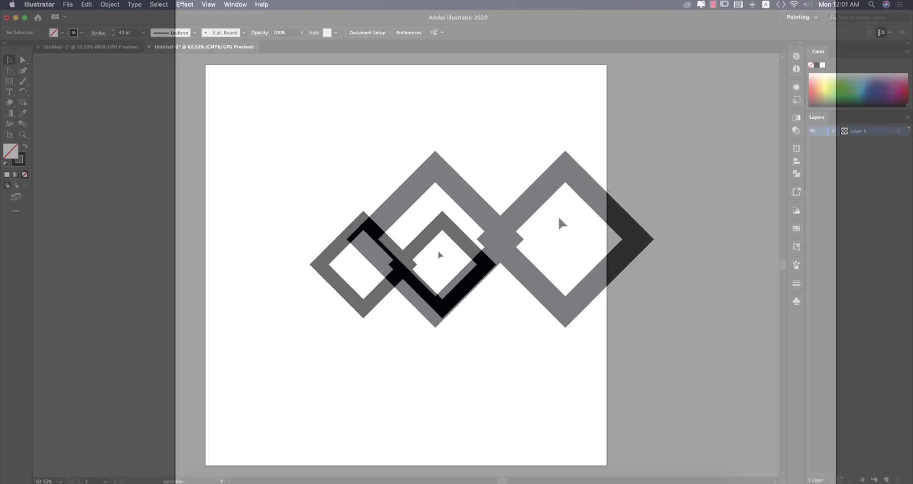
Step: Nudge the right diamond with arrow keys until the two diamonds meet at their corners
{"action": "key", "text": "super+1"}
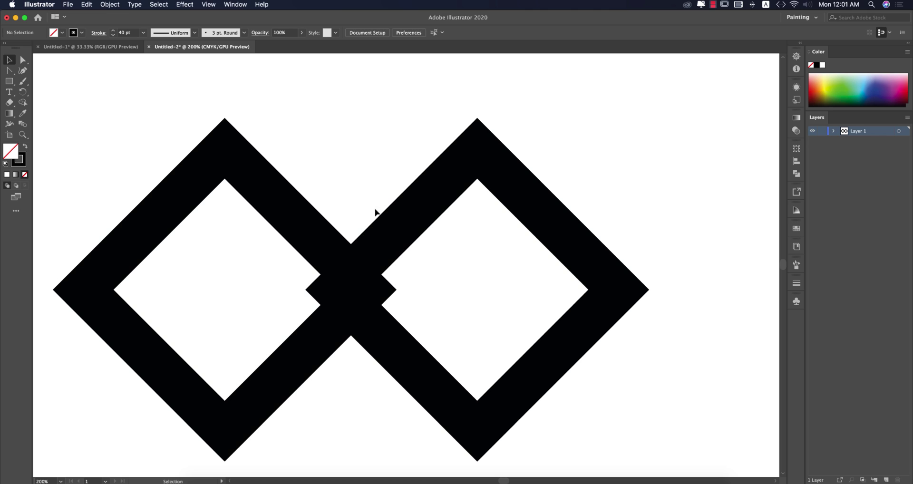
{"action": "left_click", "coordinate": [403, 233]}
{"action": "key", "text": "Right"}
{"action": "key", "text": "Right"}
{"action": "key", "text": "Right"}
{"action": "key", "text": "Right"}
{"action": "key", "text": "Right"}
{"action": "key", "text": "Right"}
{"action": "key", "text": "Right"}
{"action": "key", "text": "Right"}
{"action": "key", "text": "Right"}
{"action": "key", "text": "Right"}
{"action": "key", "text": "Right"}
{"action": "key", "text": "Right"}
{"action": "key", "text": "Right"}
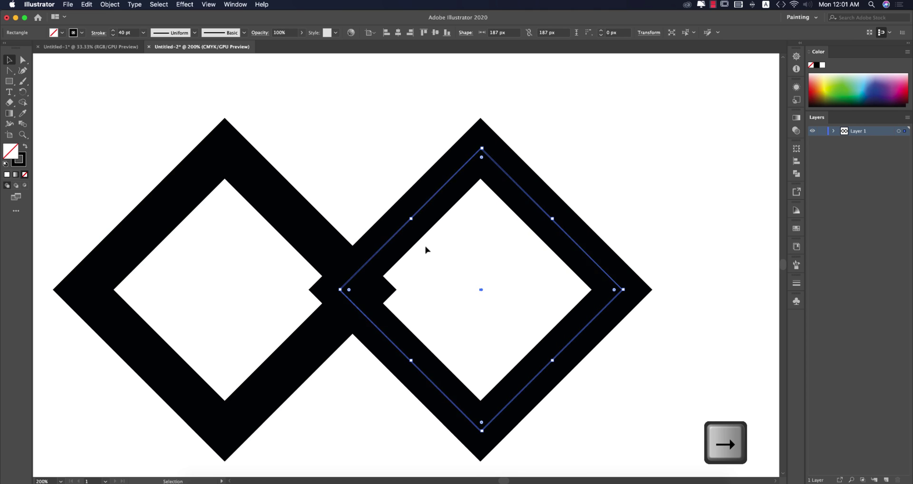
{"action": "key", "text": "Right"}
{"action": "key", "text": "Right"}
{"action": "key", "text": "Right"}
{"action": "key", "text": "Right"}
{"action": "key", "text": "Right"}
{"action": "key", "text": "Right"}
{"action": "key", "text": "Right"}
{"action": "key", "text": "Right"}
{"action": "key", "text": "Right"}
{"action": "key", "text": "Right"}
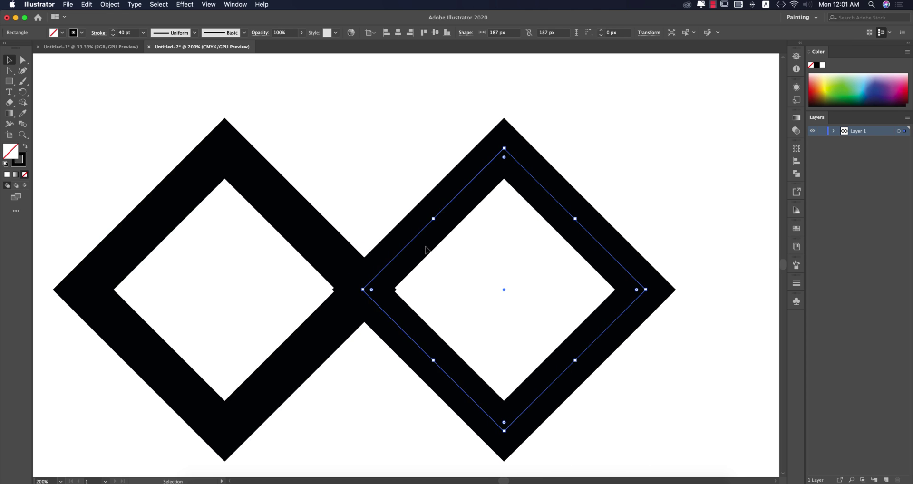
{"action": "key", "text": "Right"}
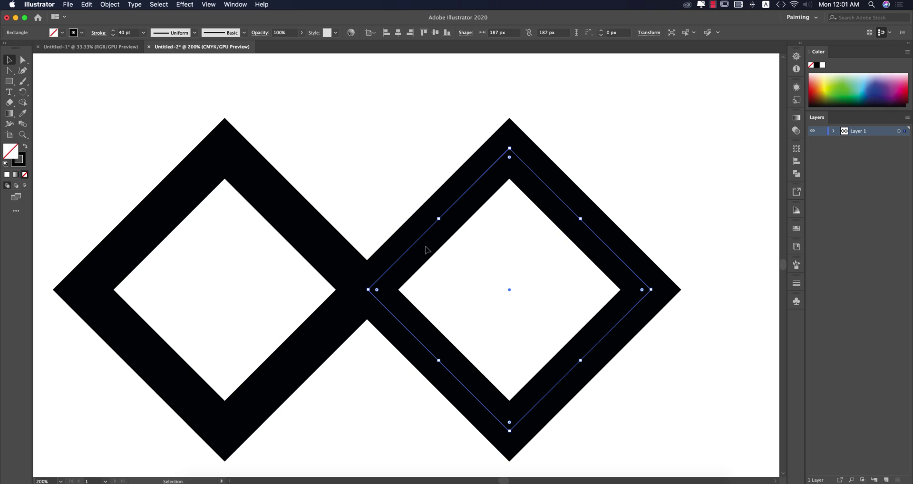
{"action": "key", "text": "Left"}
{"action": "key", "text": "Left"}
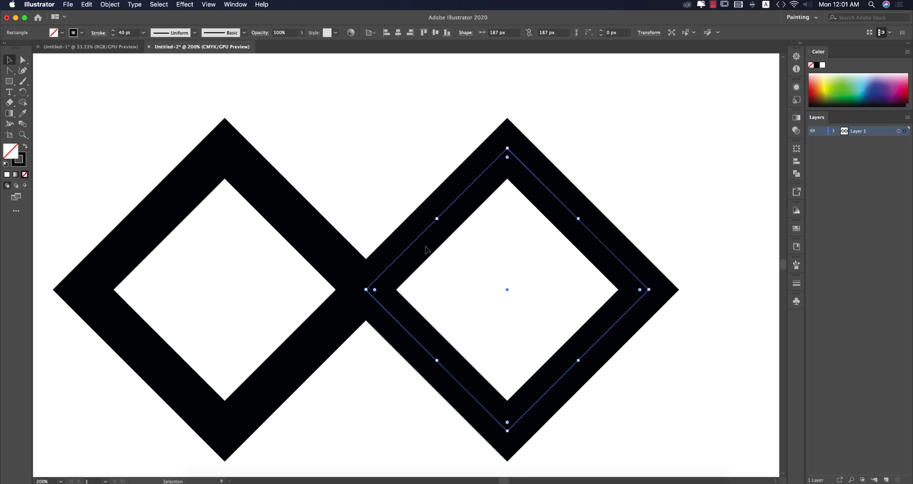
{"action": "key", "text": "Right"}
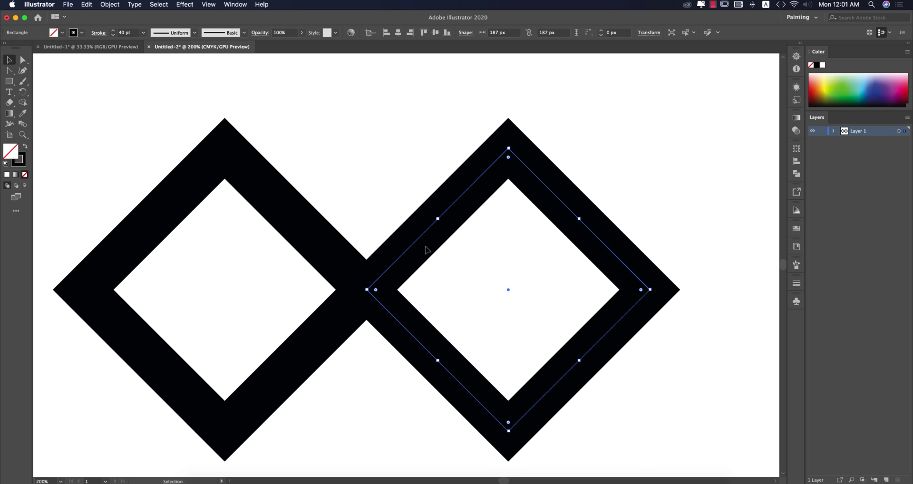
{"action": "key", "text": "super+minus"}
{"action": "key", "text": "super+minus"}
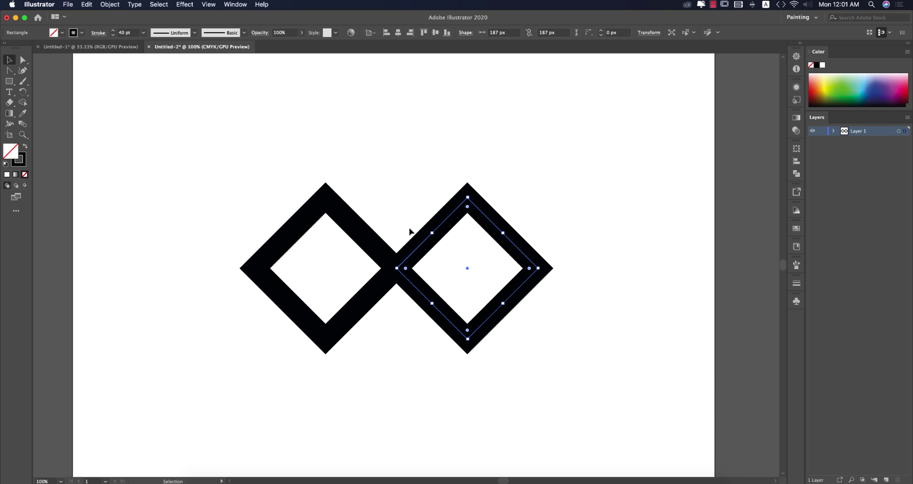
Step: Select the diamonds' corner anchors and round them to 93.5 px
{"action": "left_click", "coordinate": [395, 194]}
{"action": "left_click_drag", "start_coordinate": [213, 150], "coordinate": [594, 413]}
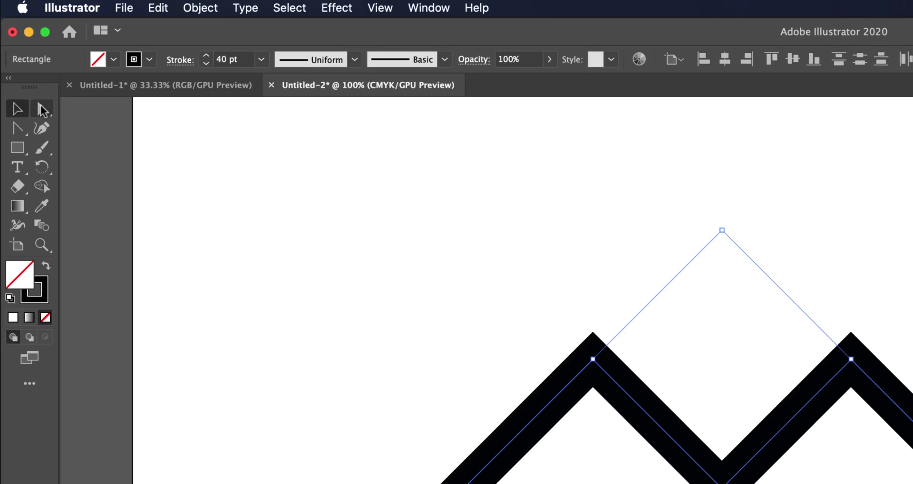
{"action": "key", "text": "a"}
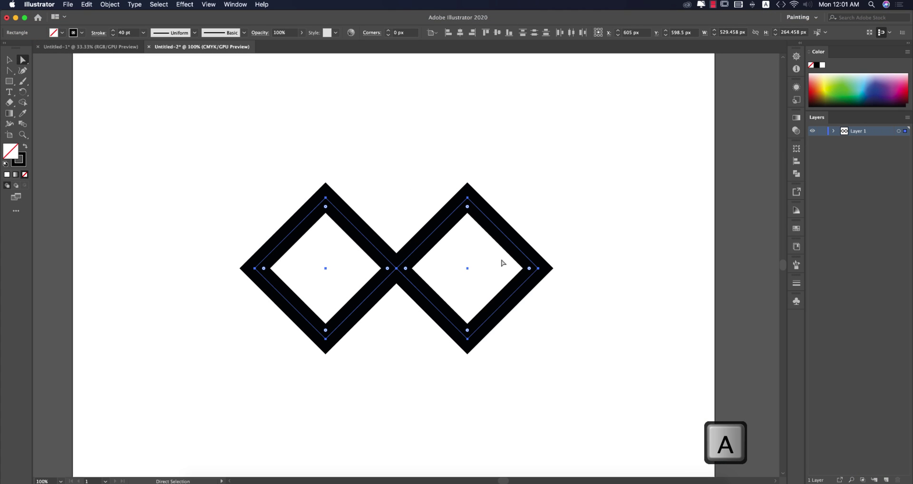
{"action": "key", "text": "shift"}
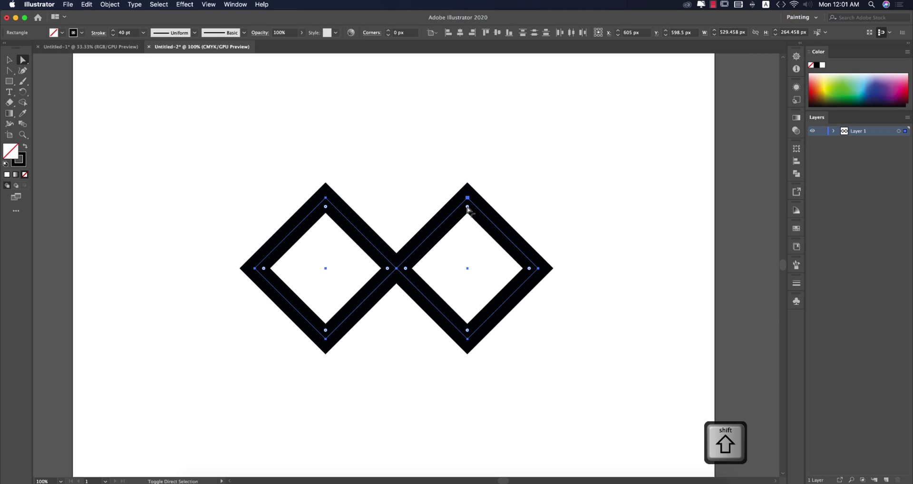
{"action": "left_click", "coordinate": [530, 268], "text": "shift"}
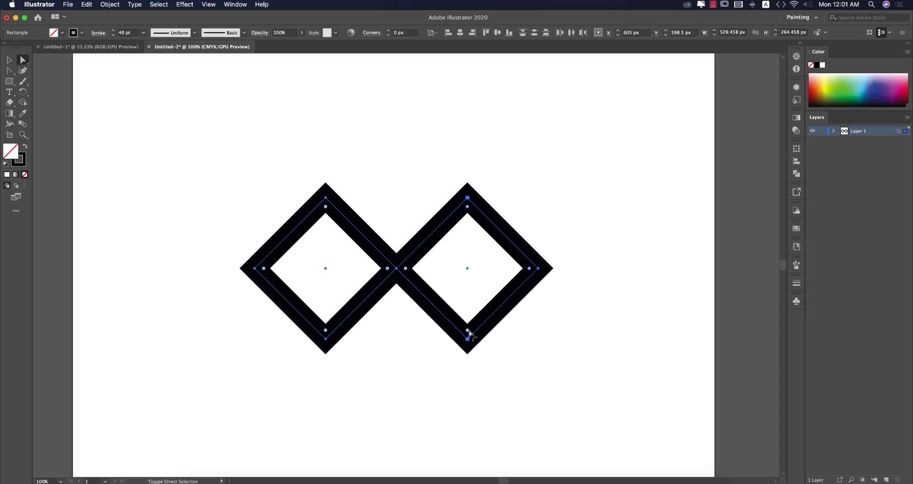
{"action": "left_click", "coordinate": [325, 331], "text": "shift"}
{"action": "left_click_drag", "start_coordinate": [326, 207], "coordinate": [332, 281]}
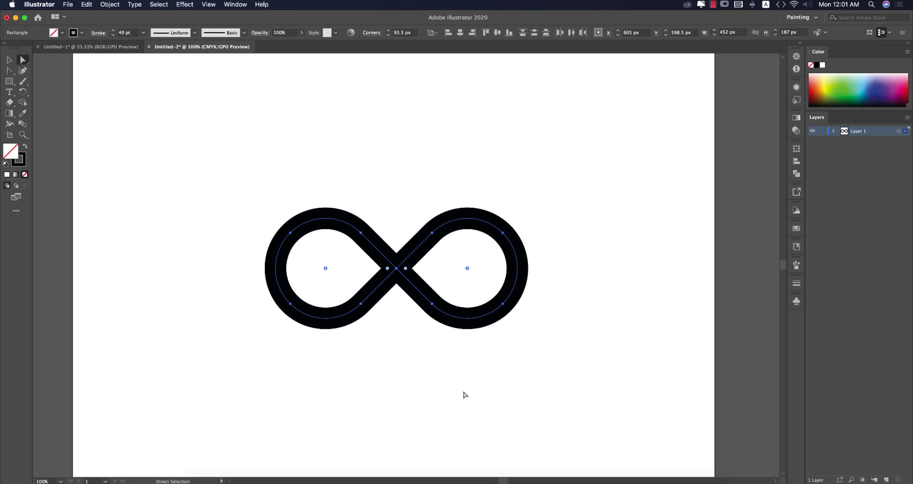
Step: Delete the right crossing segment to open the loop
{"action": "left_click", "coordinate": [511, 326]}
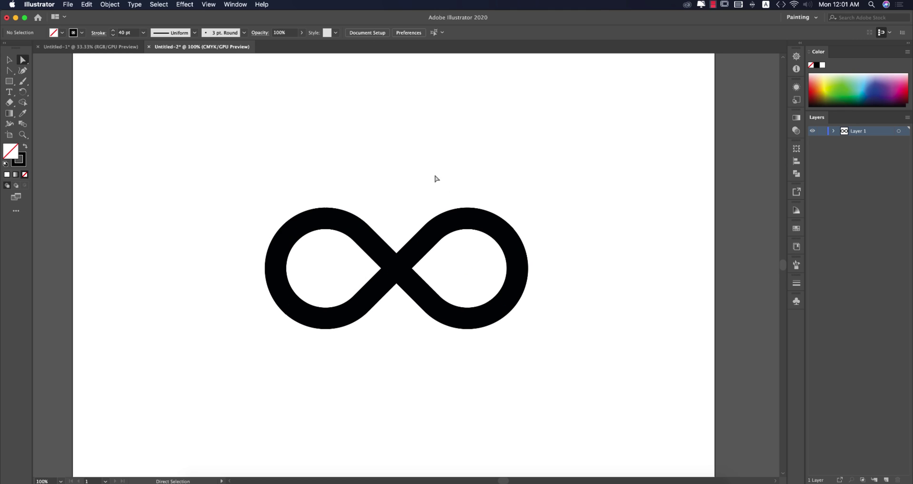
{"action": "left_click_drag", "start_coordinate": [435, 176], "coordinate": [494, 255]}
{"action": "left_click", "coordinate": [457, 185]}
{"action": "left_click_drag", "start_coordinate": [457, 185], "coordinate": [475, 273]}
{"action": "key", "text": "BackSpace"}
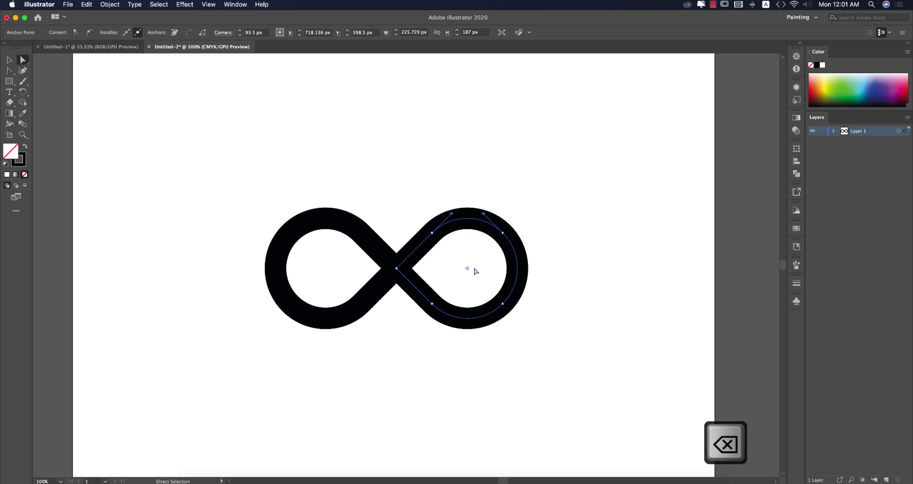
Step: Give the open path round caps and round joins, and rotate it 45°
{"action": "left_click", "coordinate": [187, 245]}
{"action": "key", "text": "v"}
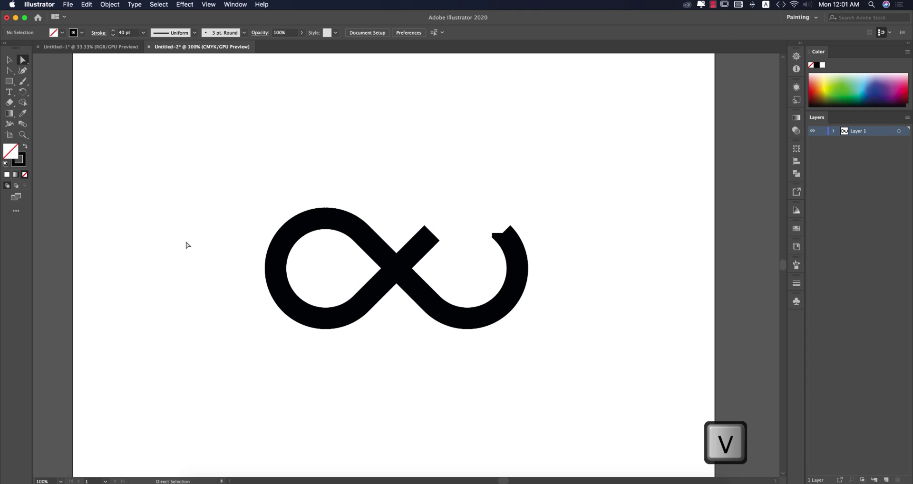
{"action": "left_click_drag", "start_coordinate": [213, 178], "coordinate": [573, 375]}
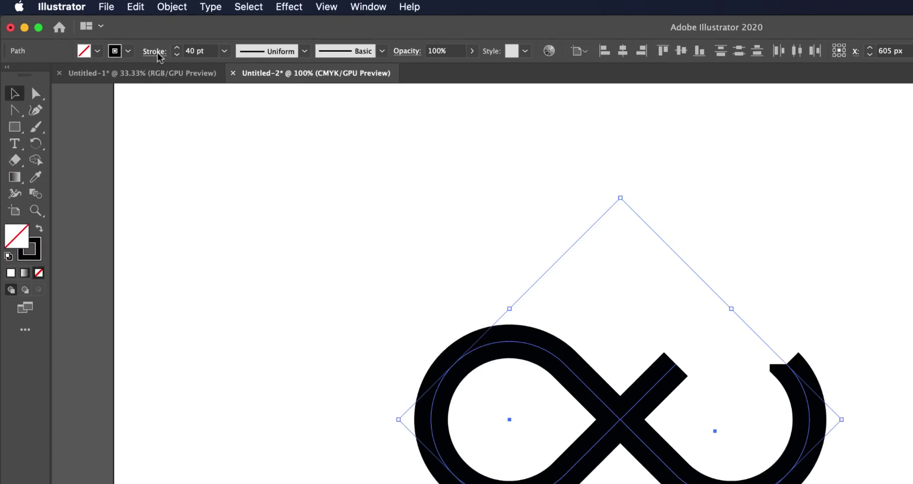
{"action": "left_click", "coordinate": [99, 33]}
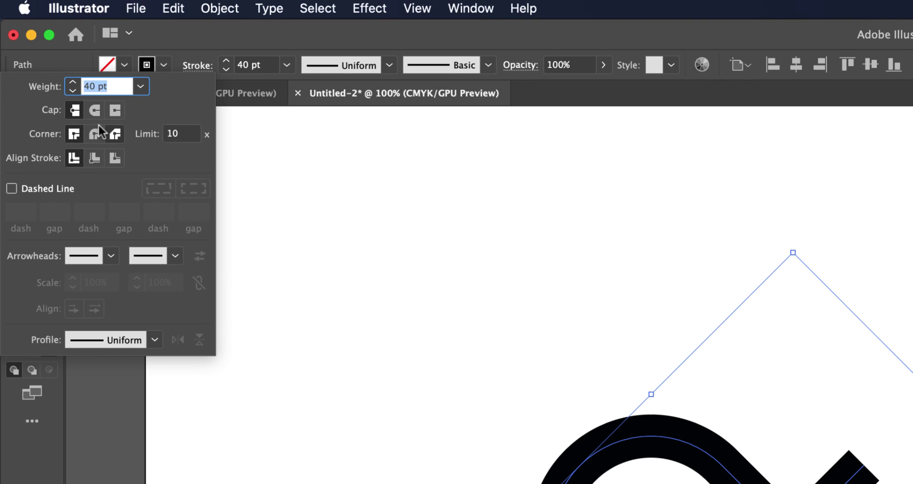
{"action": "left_click", "coordinate": [48, 55]}
{"action": "left_click", "coordinate": [95, 134]}
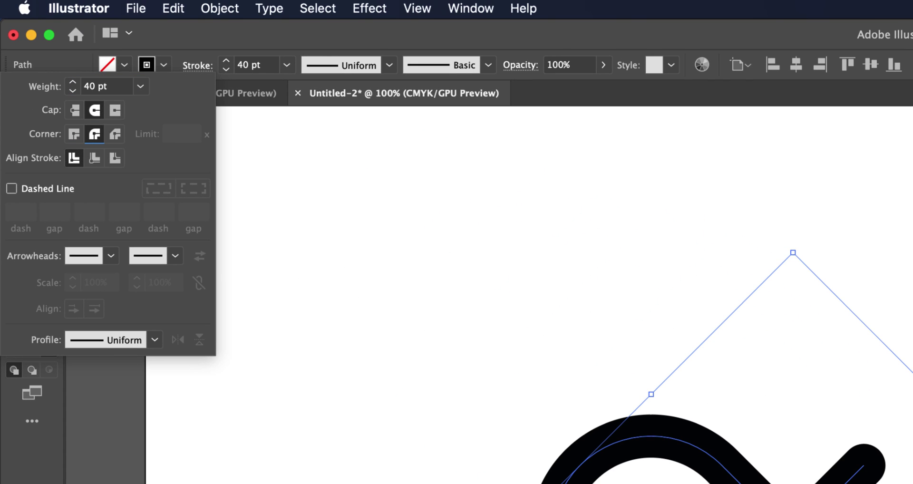
{"action": "key", "text": "Escape"}
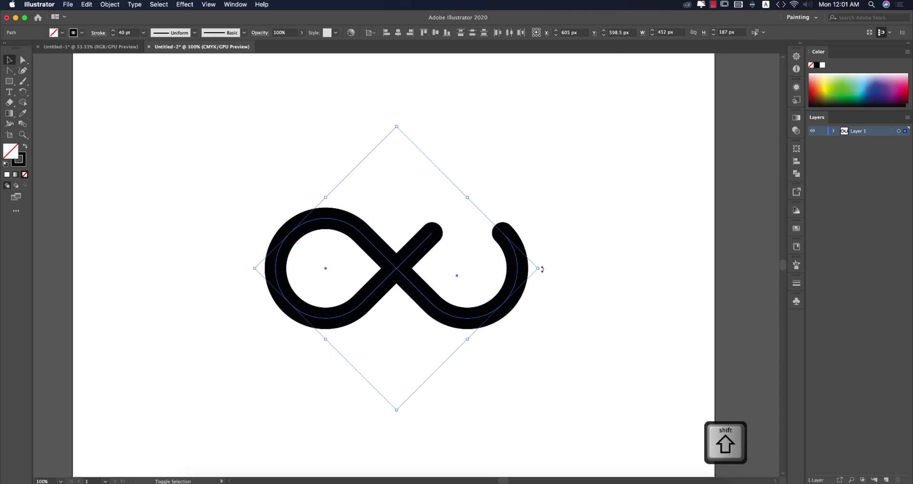
{"action": "left_click_drag", "start_coordinate": [541, 267], "coordinate": [471, 183]}
{"action": "left_click", "coordinate": [570, 224]}
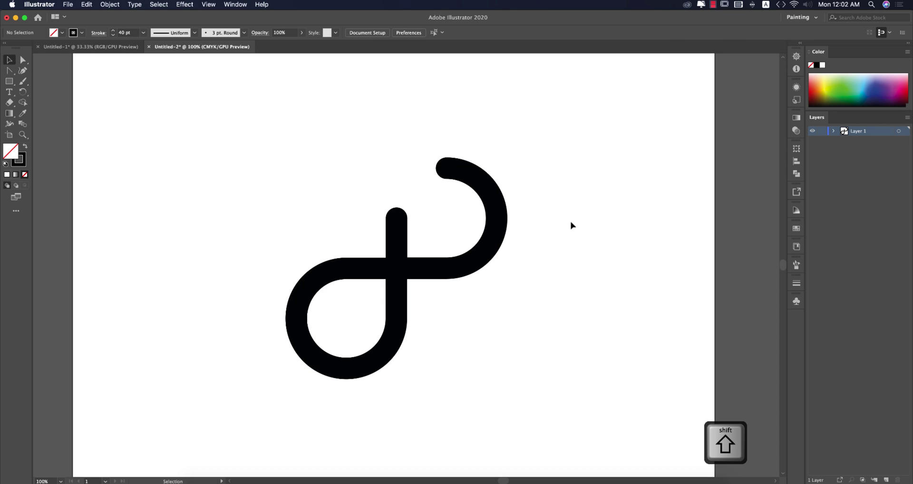
Step: Set the rotated path's stroke weight to 53 pt
{"action": "left_click_drag", "start_coordinate": [252, 148], "coordinate": [626, 420]}
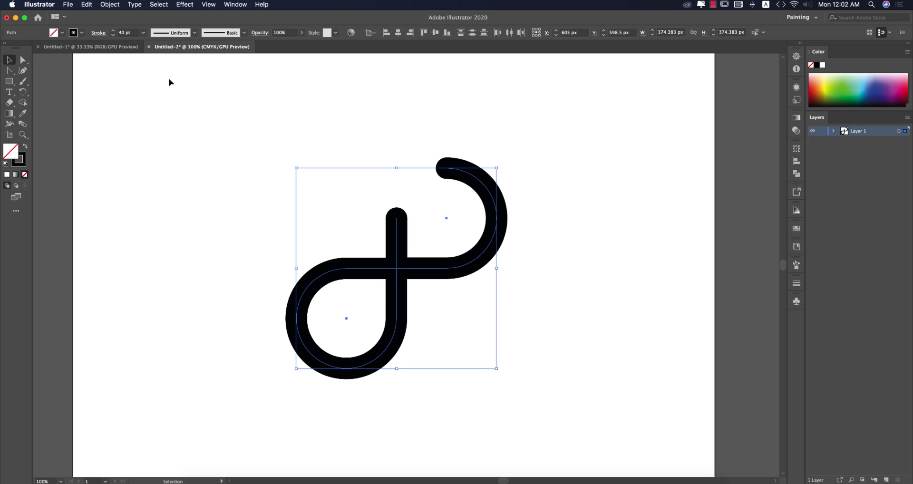
{"action": "double_click", "coordinate": [124, 32]}
{"action": "type", "text": "50"}
{"action": "key", "text": "Return"}
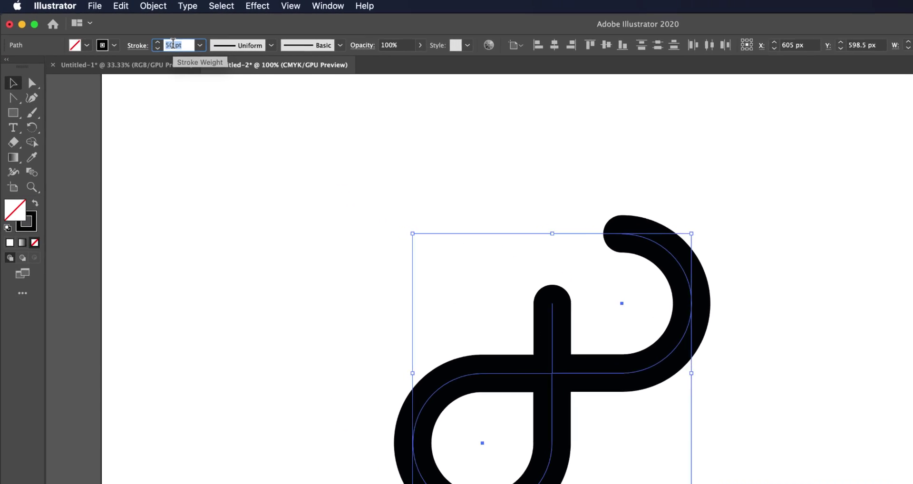
{"action": "key", "text": "Up"}
{"action": "key", "text": "Up"}
{"action": "key", "text": "Up"}
{"action": "key", "text": "Up"}
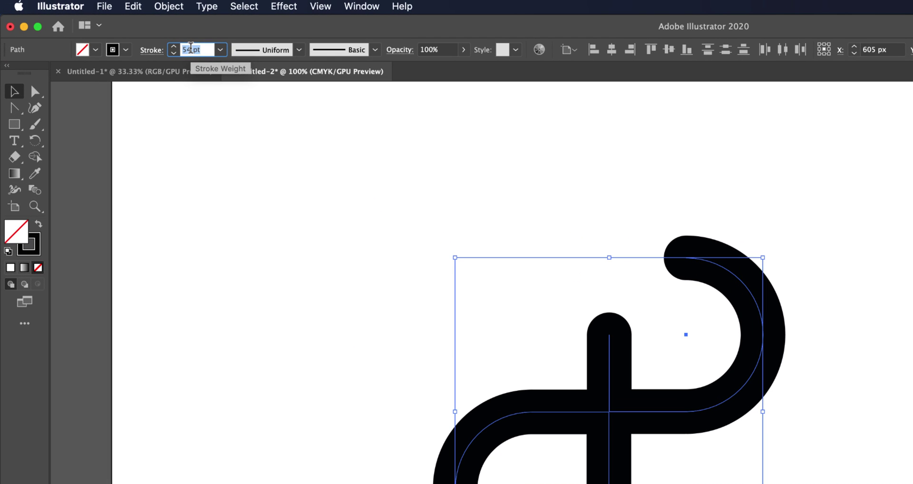
{"action": "key", "text": "Down"}
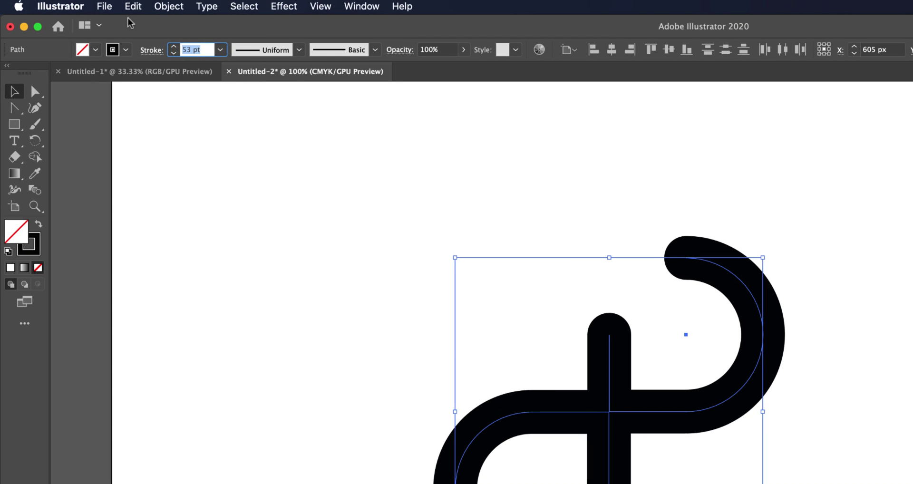
Step: Expand the stroke into solid filled shapes with Object > Expand
{"action": "left_click", "coordinate": [169, 7]}
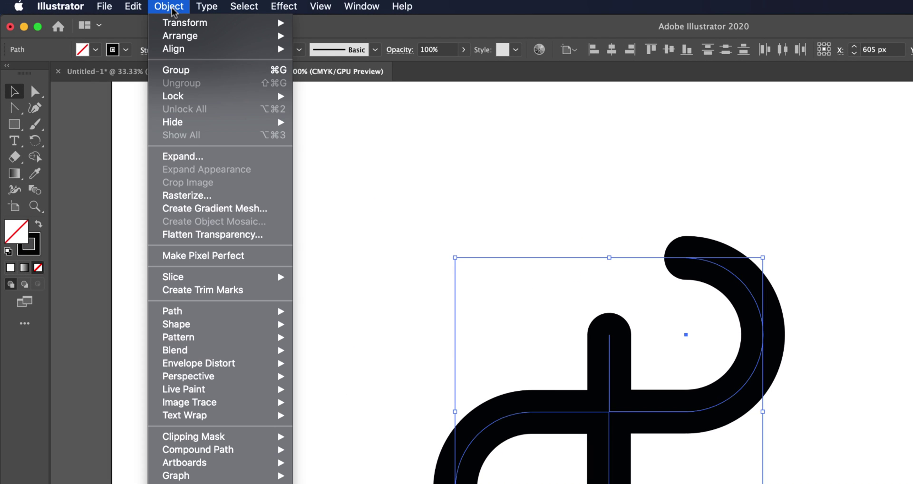
{"action": "left_click", "coordinate": [188, 157]}
{"action": "left_click", "coordinate": [740, 463]}
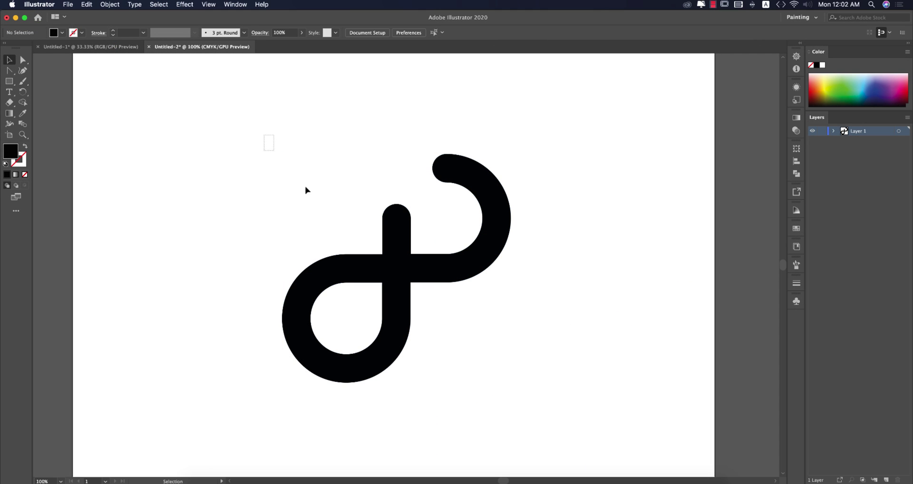
Step: Try moving the upper D-shaped piece to the right, then undo the move
{"action": "left_click_drag", "start_coordinate": [306, 190], "coordinate": [580, 379]}
{"action": "left_click", "coordinate": [603, 376]}
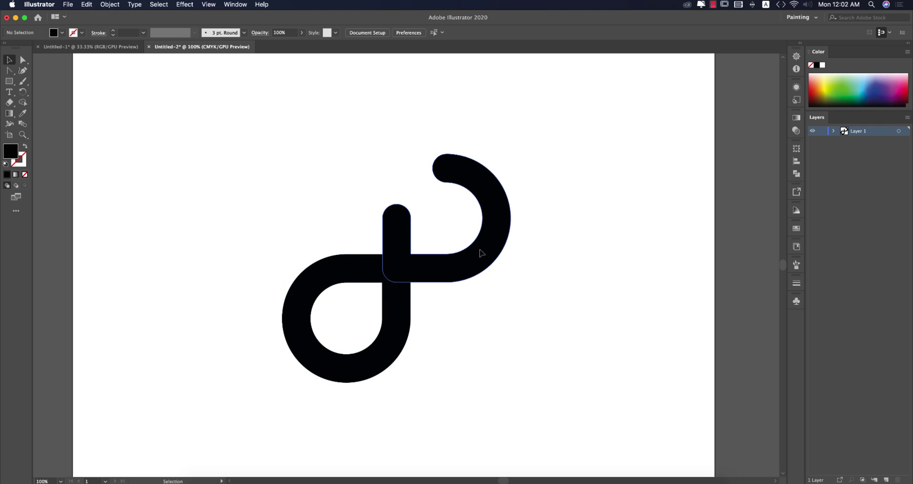
{"action": "left_click_drag", "start_coordinate": [481, 253], "coordinate": [603, 250]}
{"action": "key", "text": "super+z"}
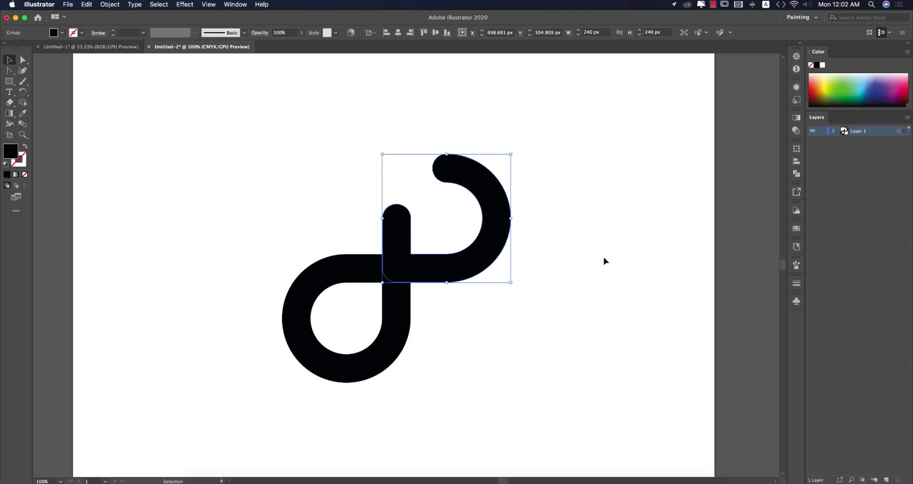
{"action": "left_click", "coordinate": [604, 261]}
Step: Select both pieces of the artwork and open the Pathfinder panel
{"action": "left_click_drag", "start_coordinate": [212, 133], "coordinate": [580, 420]}
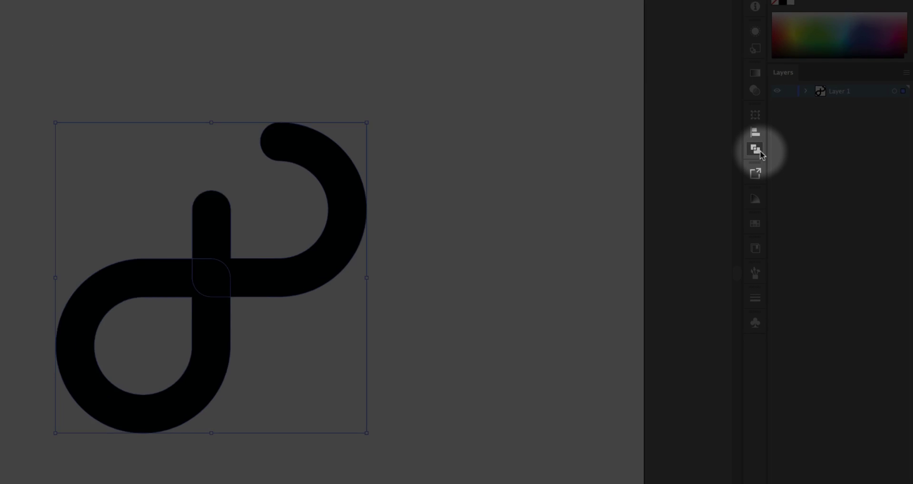
{"action": "left_click", "coordinate": [797, 173]}
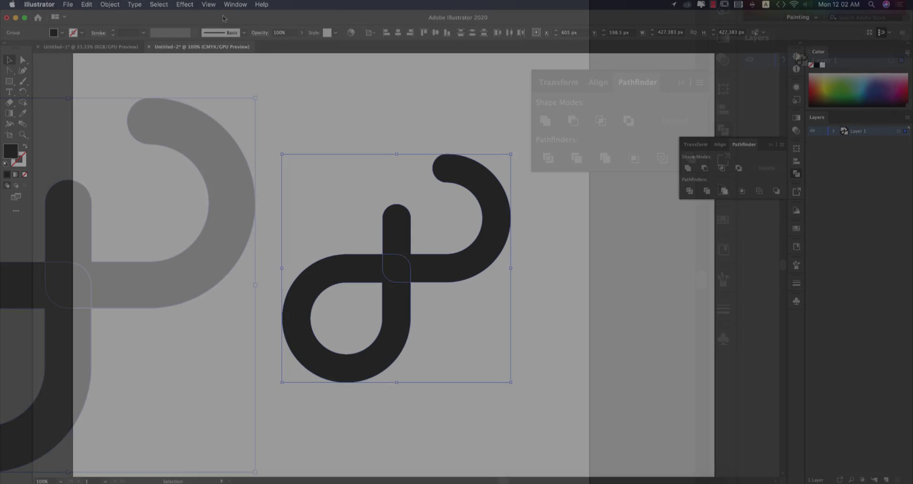
{"action": "left_click", "coordinate": [235, 4]}
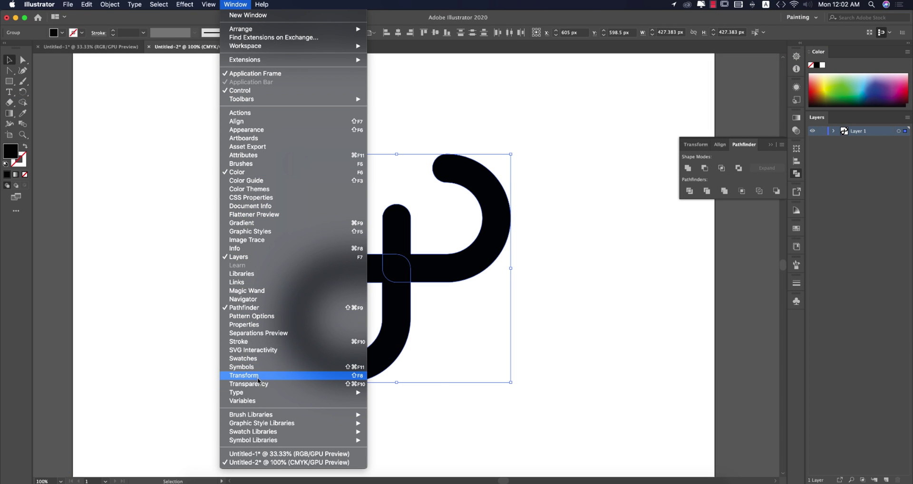
{"action": "mouse_move", "coordinate": [257, 394]}
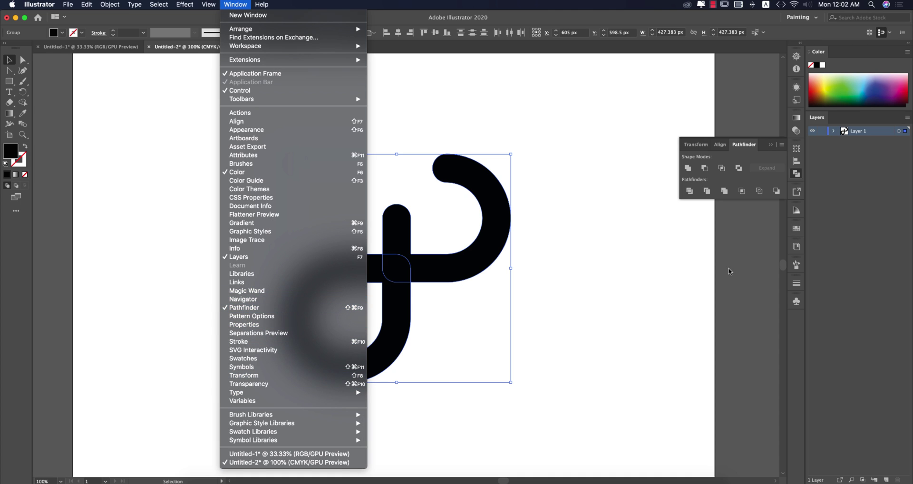
{"action": "left_click", "coordinate": [690, 164]}
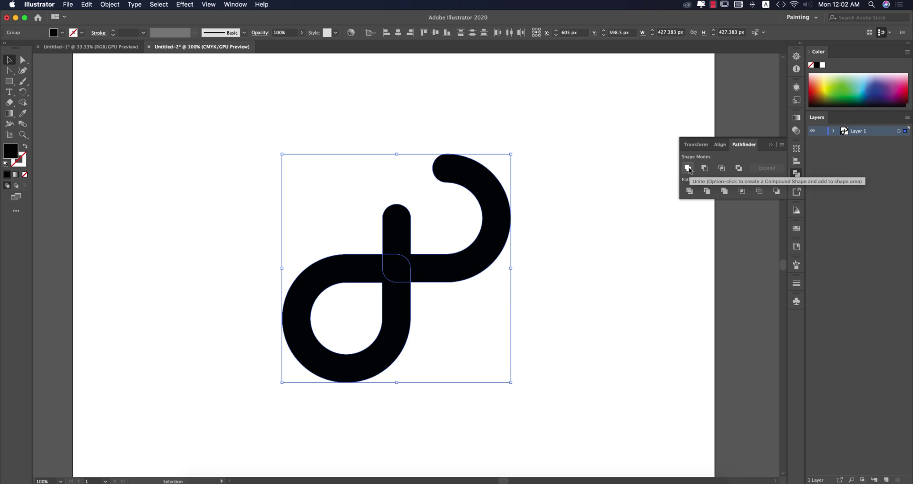
Step: Unite the pieces and turn the shape into an outline with a 20 pt stroke
{"action": "left_click", "coordinate": [687, 168]}
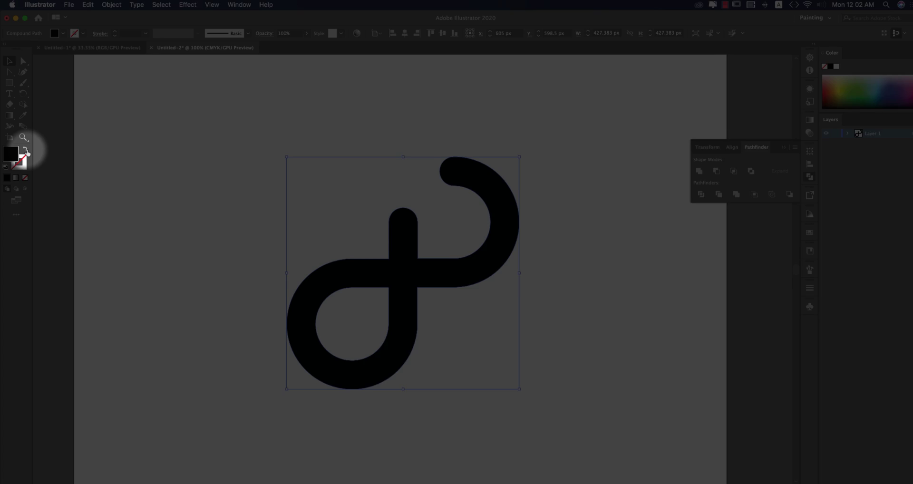
{"action": "left_click", "coordinate": [26, 150]}
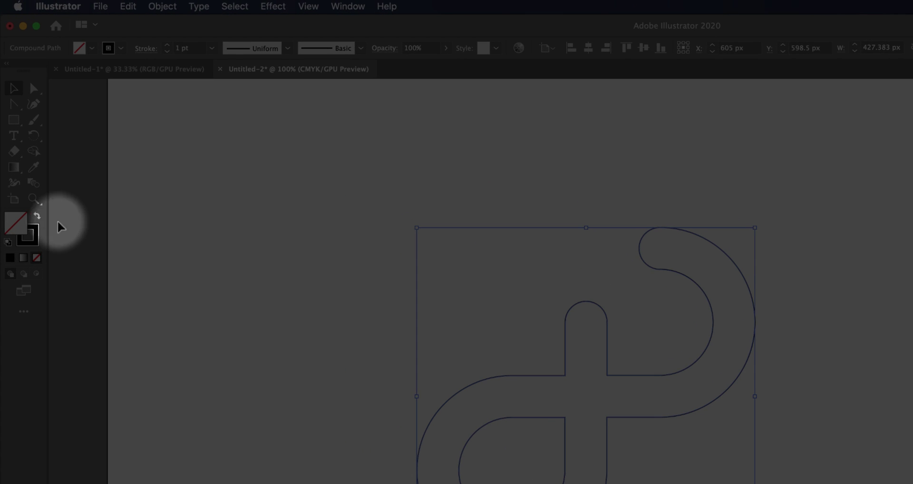
{"action": "left_click", "coordinate": [209, 50]}
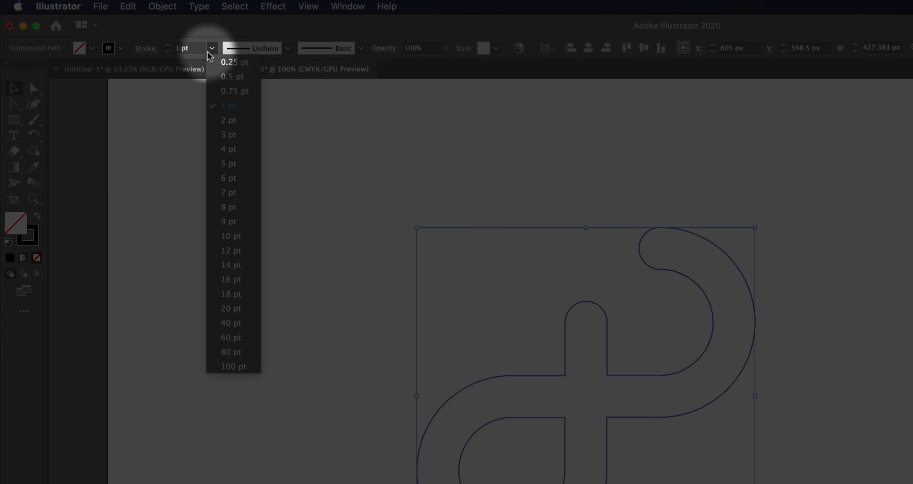
{"action": "left_click", "coordinate": [230, 308]}
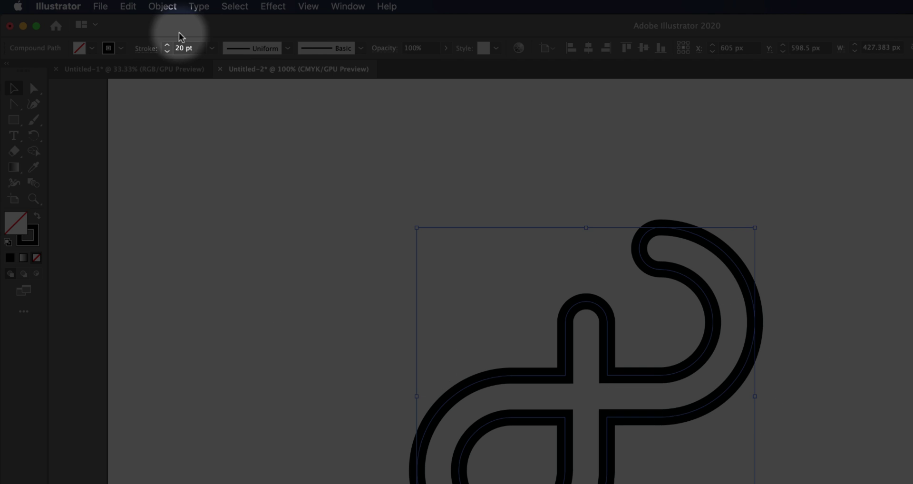
Step: Expand the outline's fill and stroke into filled shapes
{"action": "left_click", "coordinate": [160, 6]}
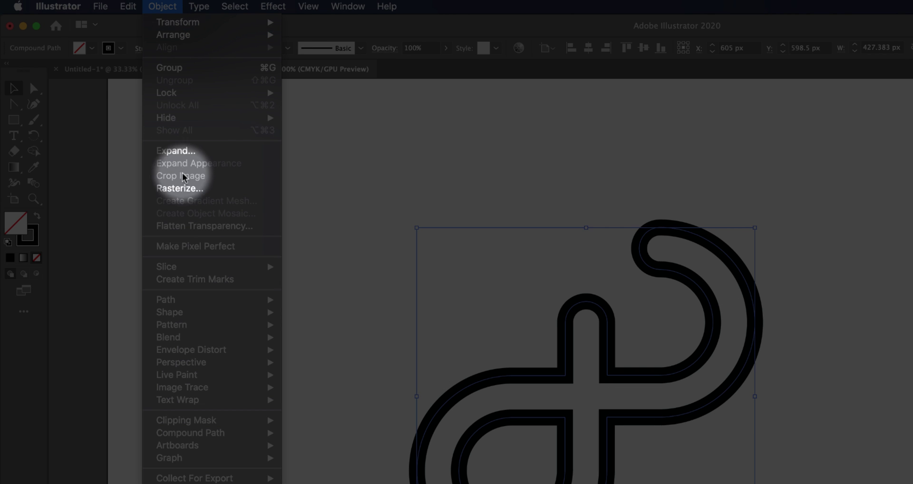
{"action": "left_click", "coordinate": [176, 150]}
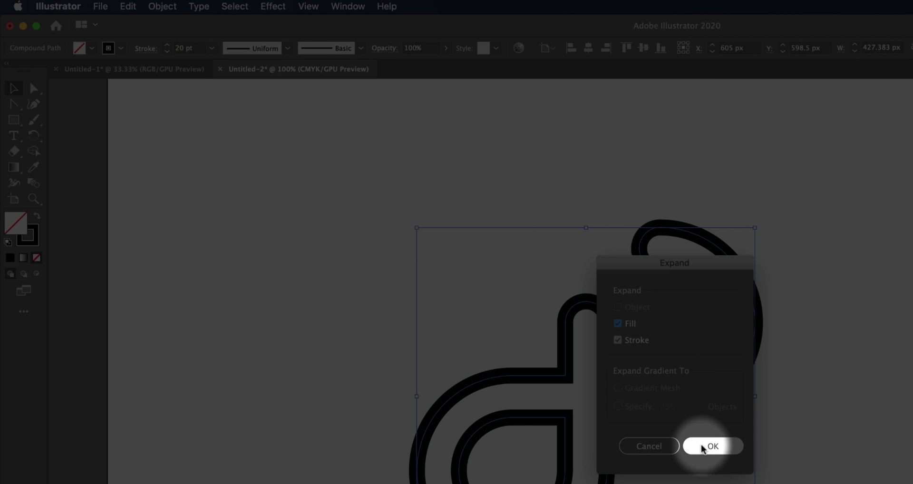
{"action": "left_click", "coordinate": [708, 446]}
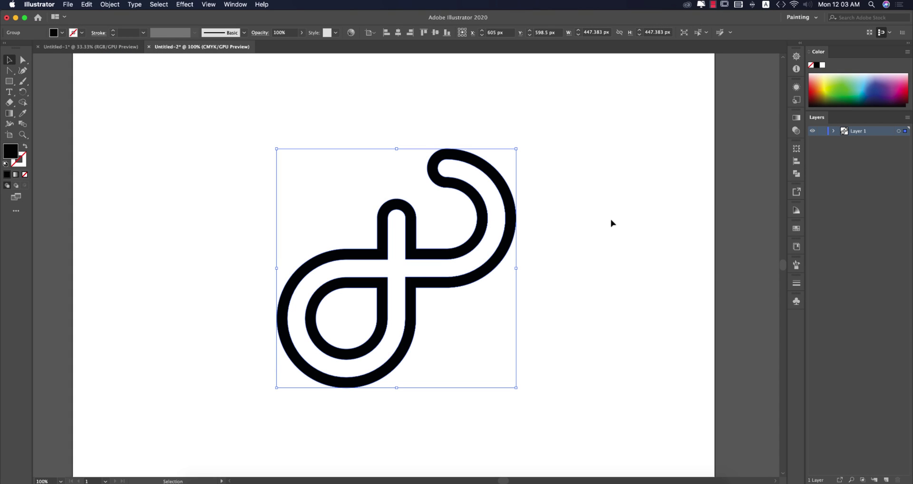
Step: Position the logo at X 600 px and Y 600 px
{"action": "scroll", "coordinate": [571, 211], "scroll_direction": "down", "scroll_amount": 3, "text": "alt"}
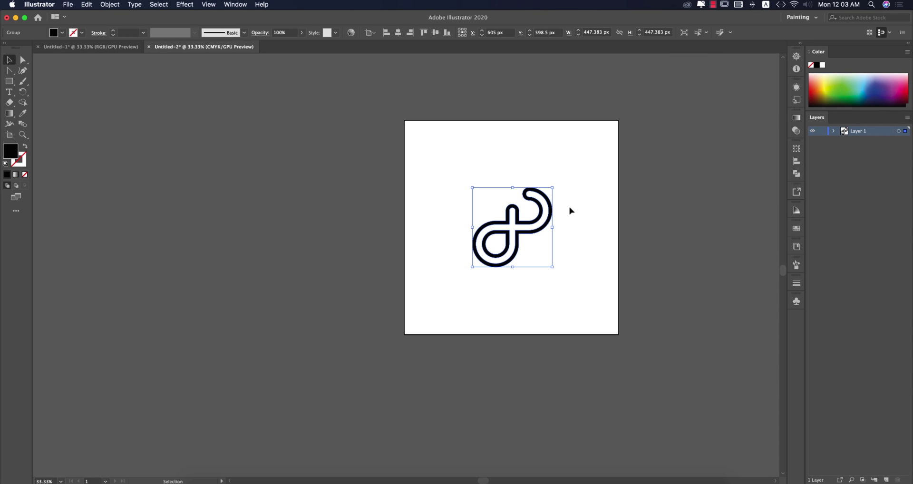
{"action": "key", "text": "Left"}
{"action": "key", "text": "Left"}
{"action": "key", "text": "Left"}
{"action": "key", "text": "Left"}
{"action": "key", "text": "Left"}
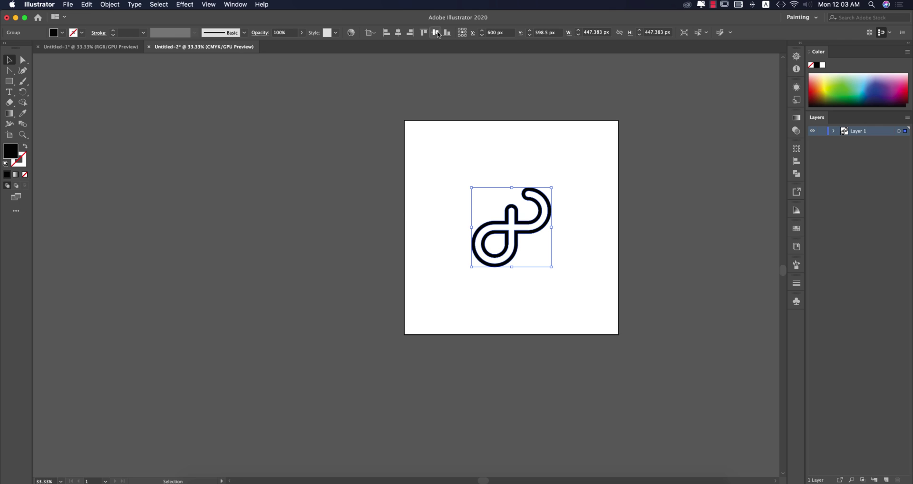
{"action": "type", "text": "600"}
{"action": "key", "text": "Return"}
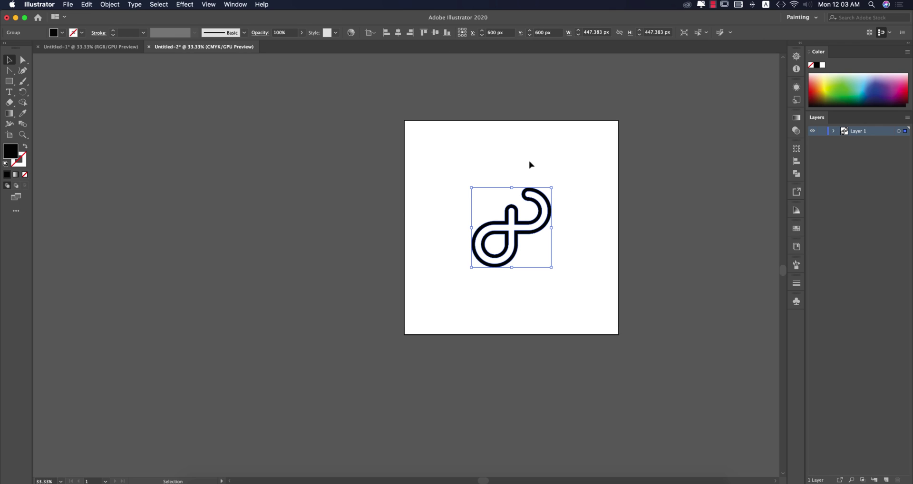
{"action": "scroll", "coordinate": [559, 176], "scroll_direction": "up", "scroll_amount": 2, "text": "alt"}
{"action": "scroll", "coordinate": [558, 176], "scroll_direction": "down", "scroll_amount": 1, "text": "alt"}
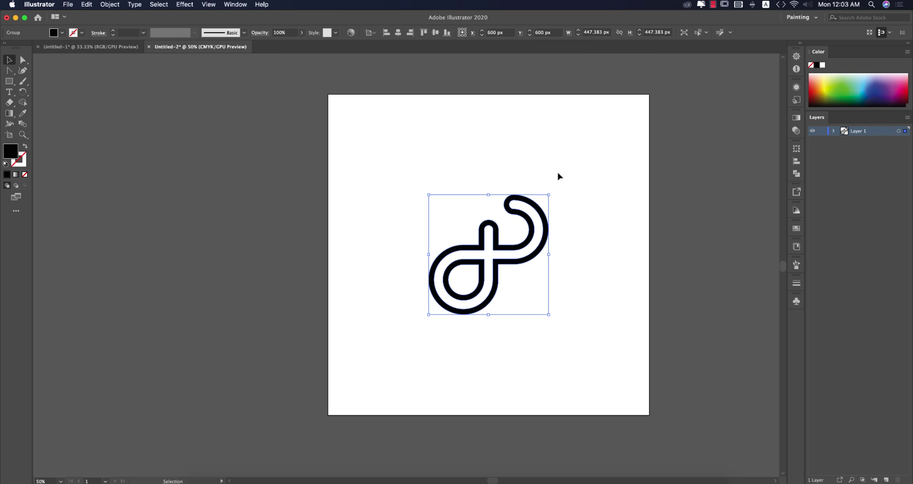
Step: Create a 1200 × 1200 px rectangle with the Rectangle tool
{"action": "left_click", "coordinate": [259, 153]}
{"action": "left_click", "coordinate": [9, 81]}
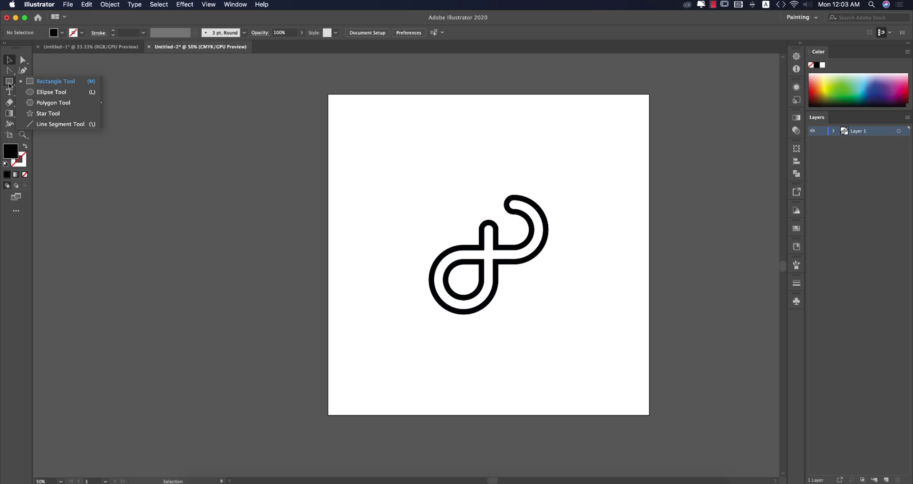
{"action": "left_click", "coordinate": [33, 83]}
{"action": "left_click", "coordinate": [272, 148]}
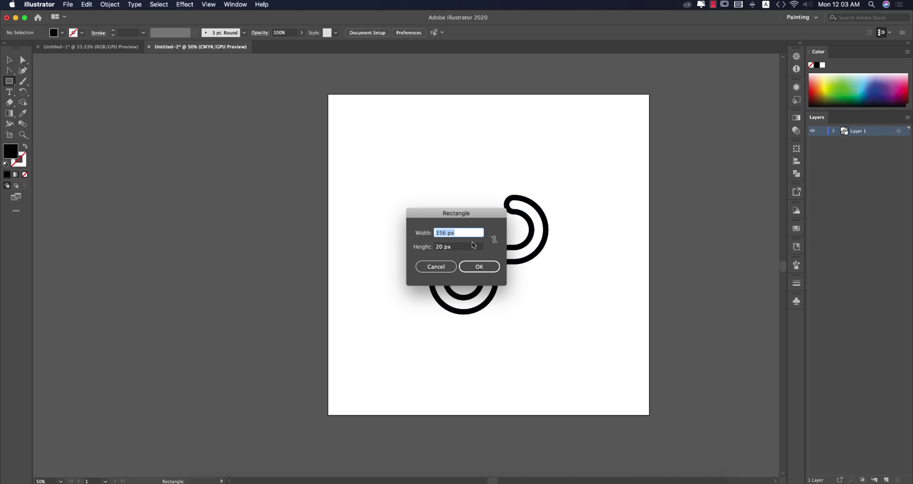
{"action": "type", "text": "1200"}
{"action": "key", "text": "Tab"}
{"action": "type", "text": "12"}
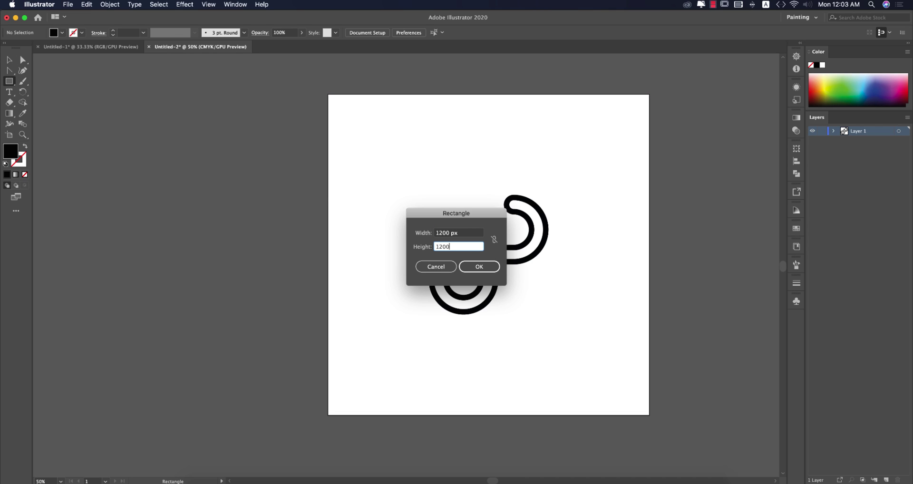
{"action": "left_click", "coordinate": [491, 265]}
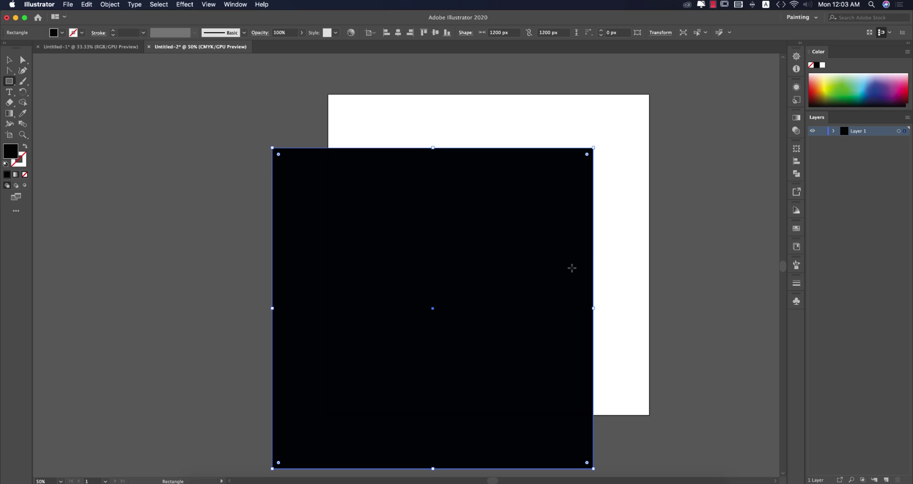
Step: Centre the rectangle on the artboard, fill it blue, and send it backward
{"action": "left_click", "coordinate": [398, 32]}
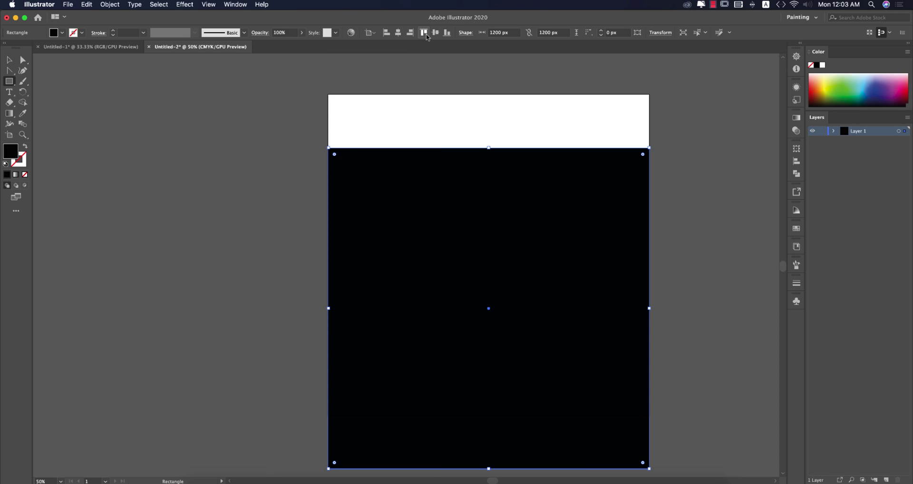
{"action": "left_click", "coordinate": [435, 32]}
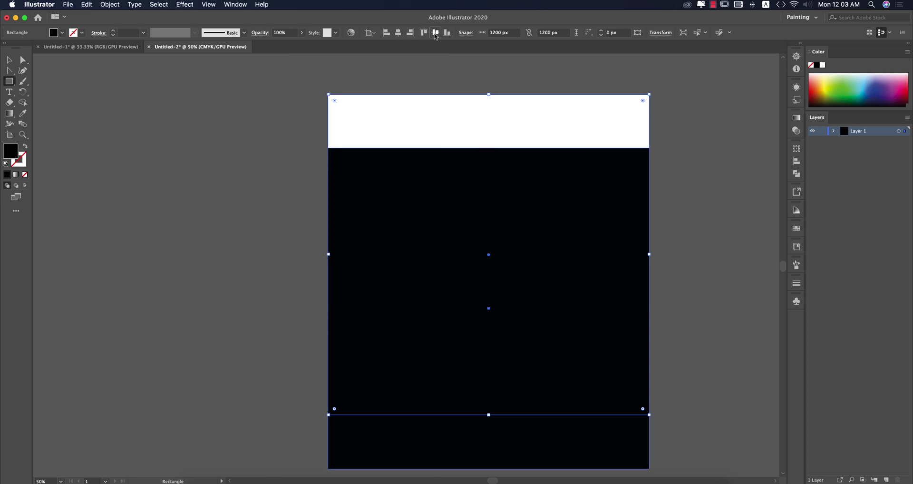
{"action": "left_click", "coordinate": [62, 32]}
{"action": "left_click", "coordinate": [72, 54]}
{"action": "key", "text": "super+shift+bracketleft"}
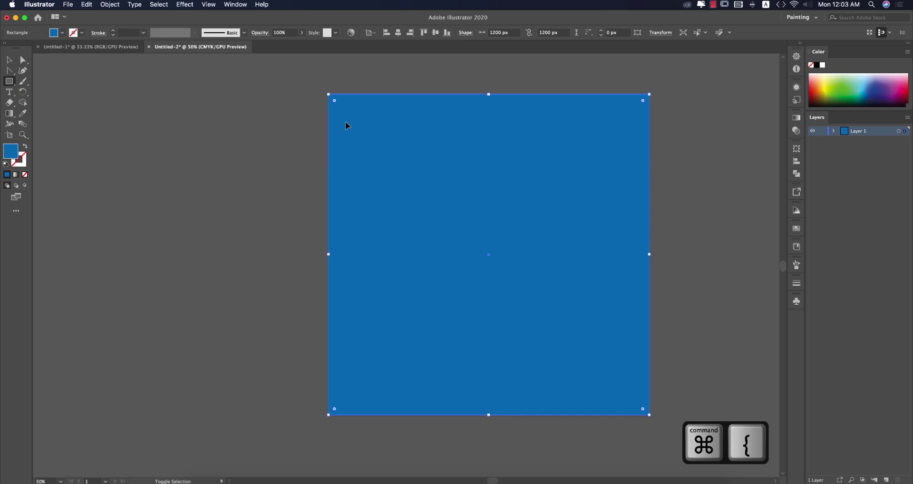
Step: Move the blue square behind the logo and make the logo white
{"action": "key", "text": "super+shift+bracketleft"}
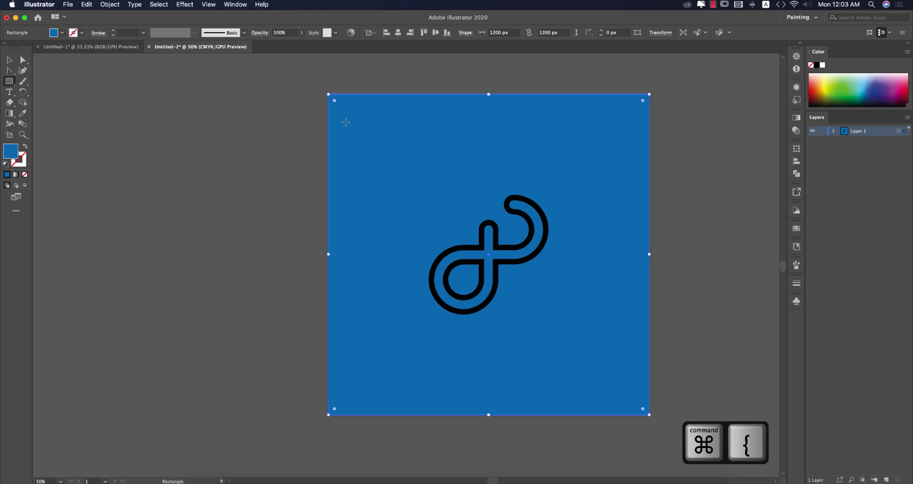
{"action": "key", "text": "v"}
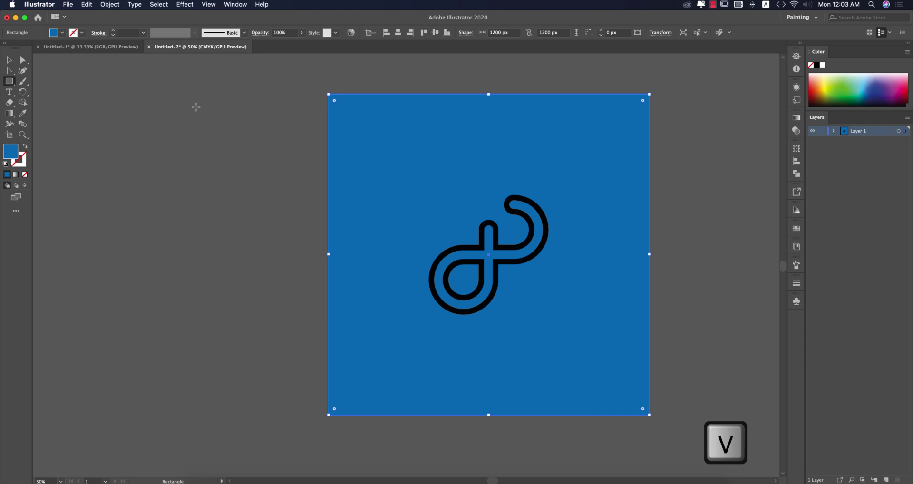
{"action": "left_click", "coordinate": [674, 281]}
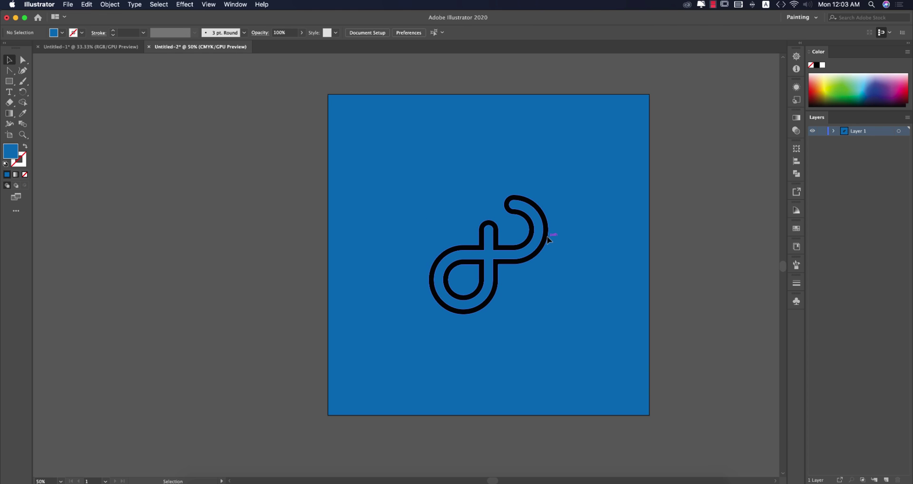
{"action": "left_click", "coordinate": [547, 236]}
{"action": "left_click", "coordinate": [63, 32]}
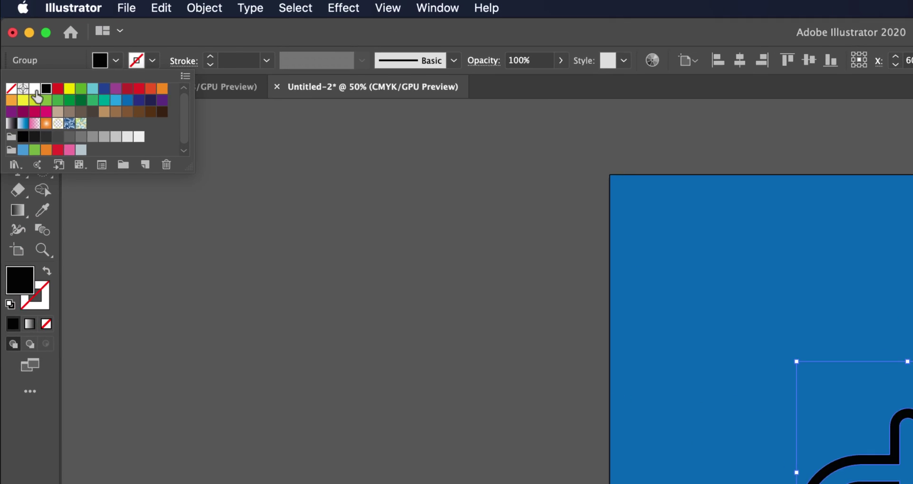
{"action": "left_click", "coordinate": [83, 81]}
{"action": "key", "text": "Escape"}
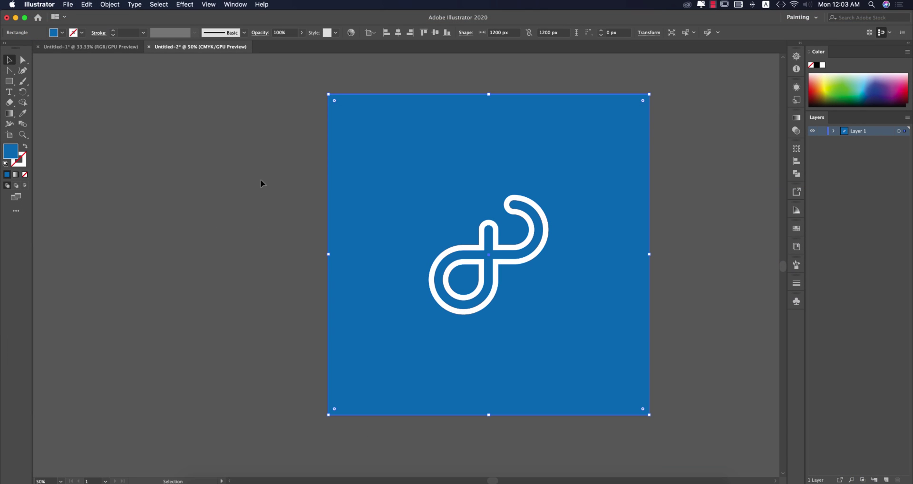
Step: Select the square and logo together and place a copy to the left
{"action": "left_click", "coordinate": [121, 46]}
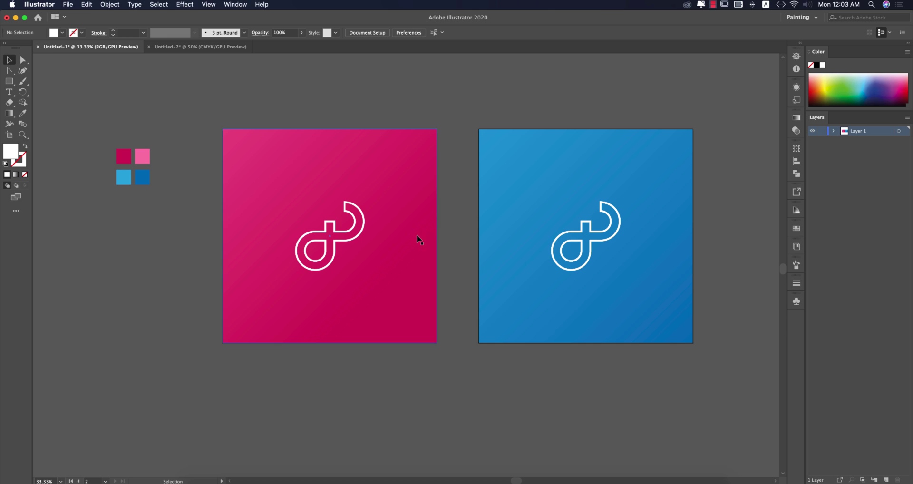
{"action": "left_click", "coordinate": [203, 46]}
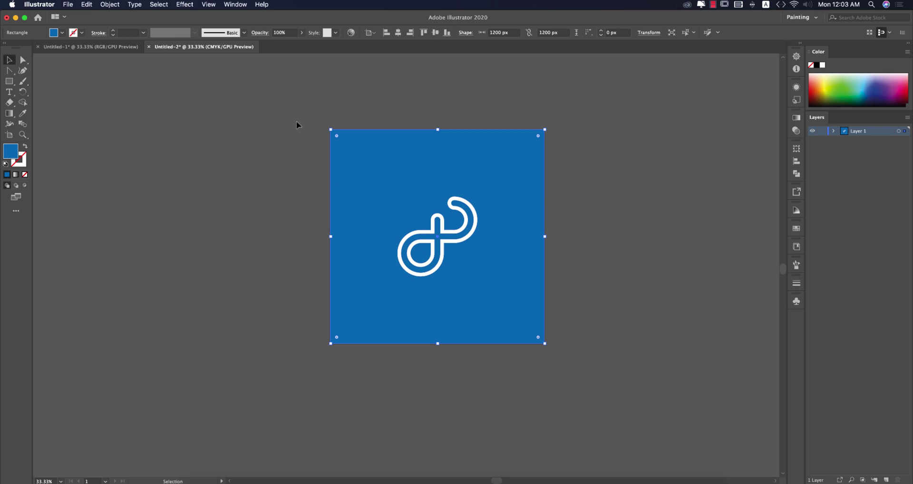
{"action": "key", "text": "super+a"}
{"action": "left_click_drag", "start_coordinate": [504, 301], "coordinate": [264, 304]}
Step: Select the right-hand blue square and bring up the Gradient panel for it
{"action": "left_click", "coordinate": [509, 345]}
{"action": "left_click", "coordinate": [516, 328]}
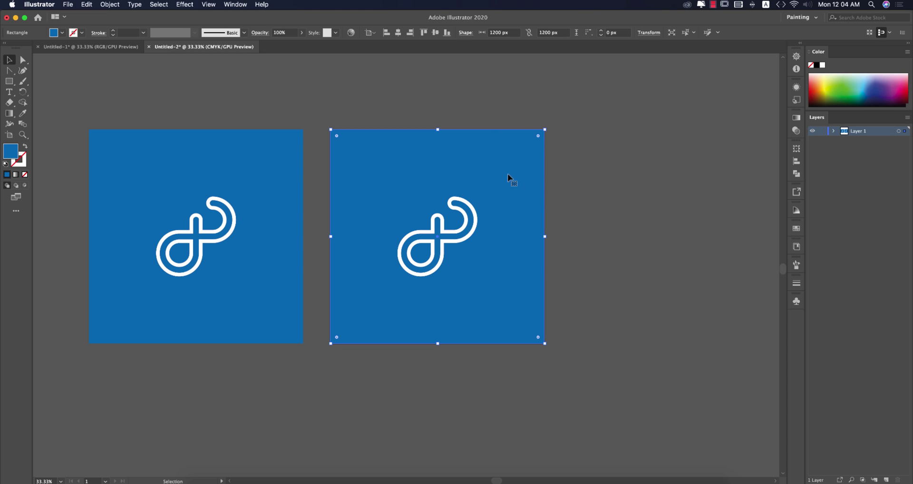
{"action": "left_click", "coordinate": [796, 118]}
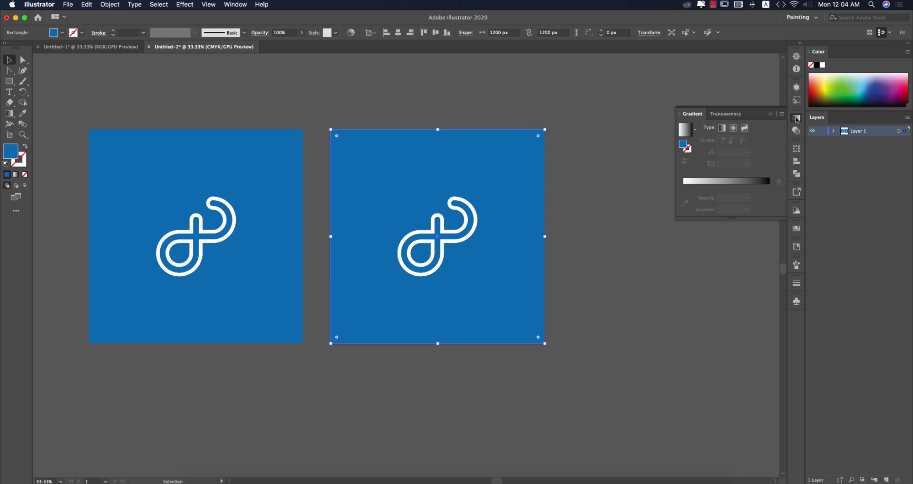
{"action": "left_click", "coordinate": [796, 118]}
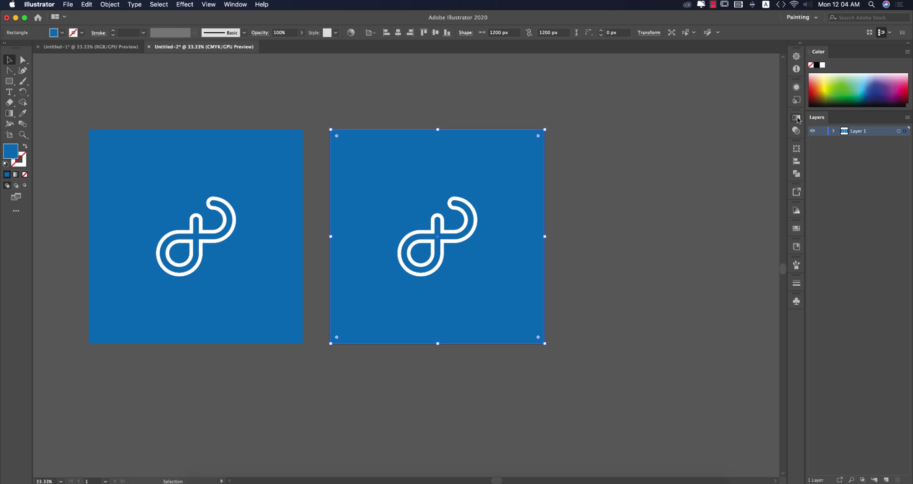
{"action": "left_click", "coordinate": [229, 6]}
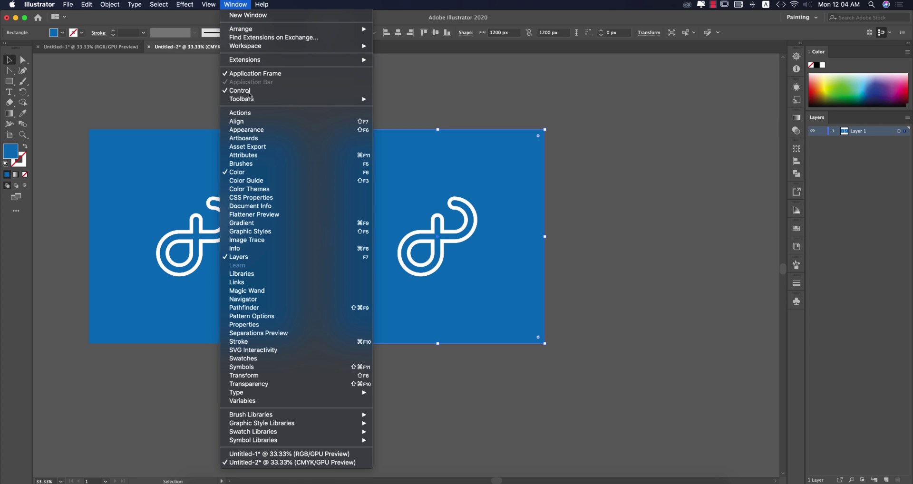
{"action": "left_click", "coordinate": [639, 266]}
{"action": "left_click", "coordinate": [798, 119]}
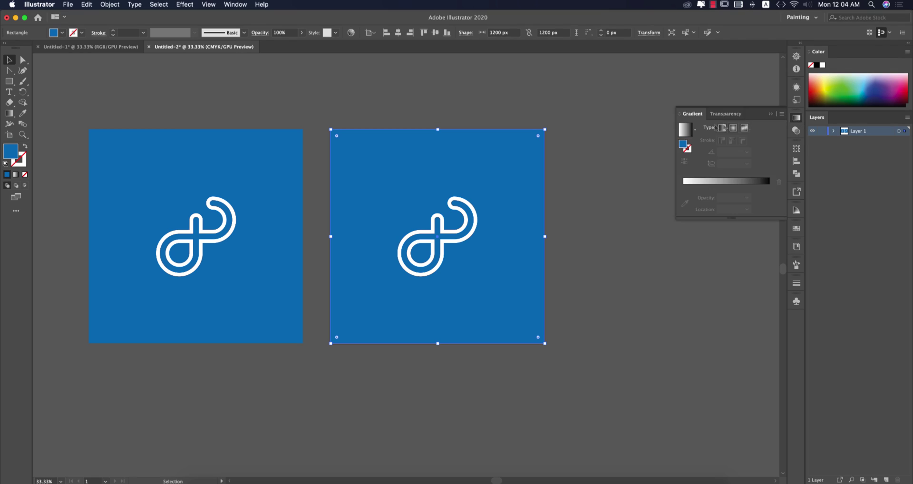
Step: Apply the White, Black gradient preset to the right square, then recolour its stops teal-blue and deeper blue
{"action": "left_click", "coordinate": [694, 131]}
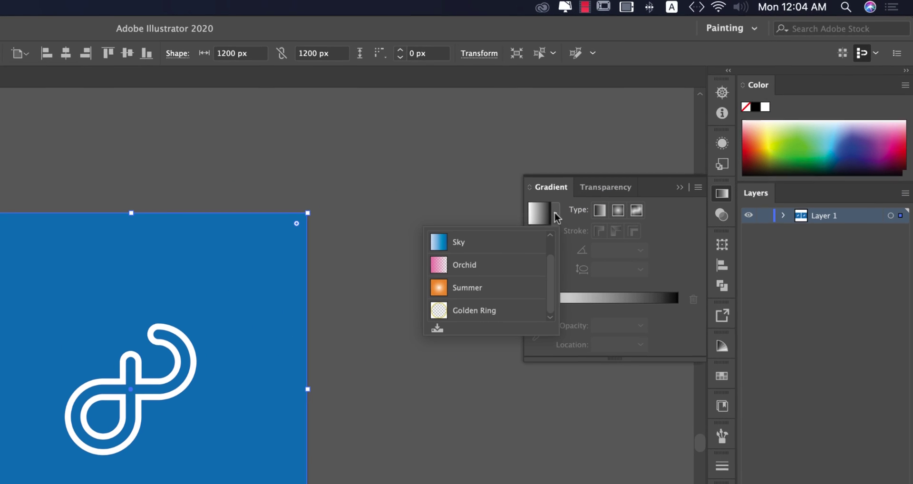
{"action": "scroll", "coordinate": [533, 269], "scroll_direction": "up", "scroll_amount": 1}
{"action": "left_click", "coordinate": [441, 245]}
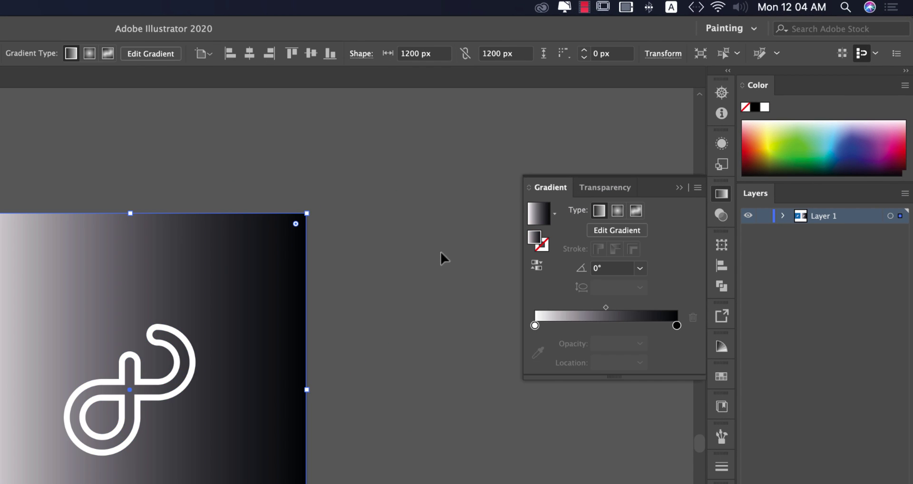
{"action": "left_click", "coordinate": [534, 326]}
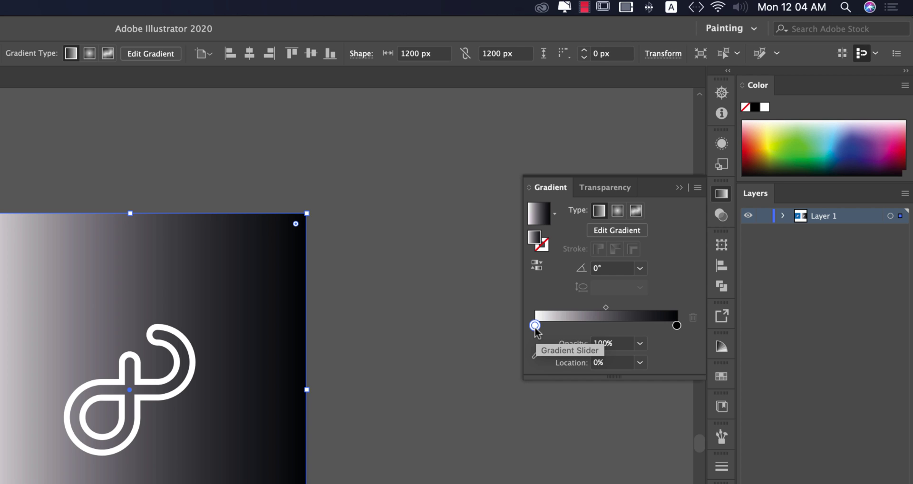
{"action": "double_click", "coordinate": [535, 326]}
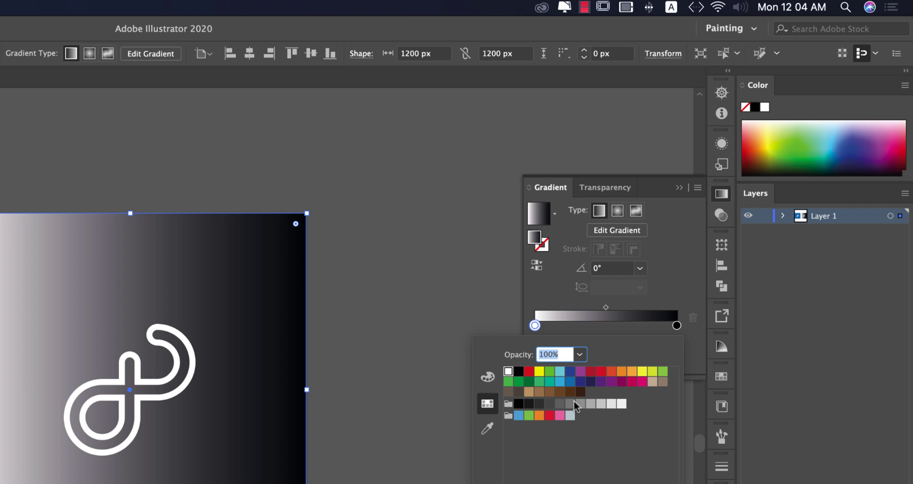
{"action": "left_click", "coordinate": [560, 382]}
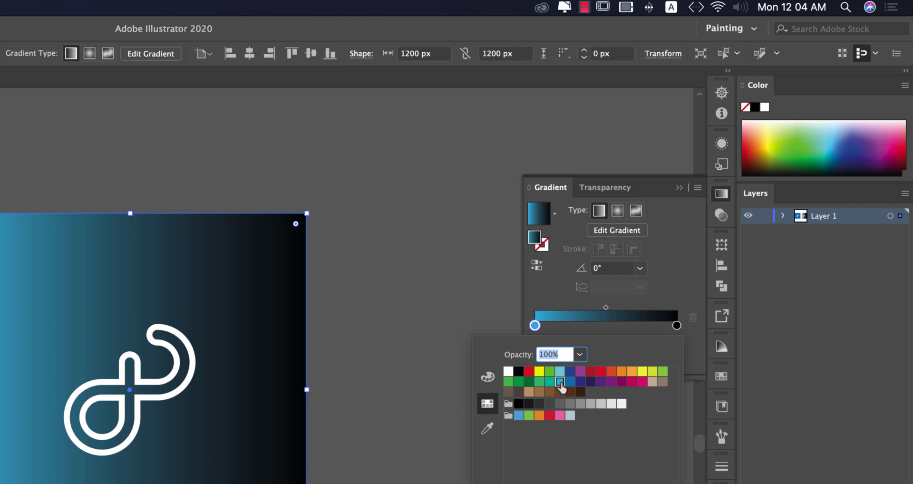
{"action": "left_click", "coordinate": [676, 326]}
{"action": "double_click", "coordinate": [676, 325]}
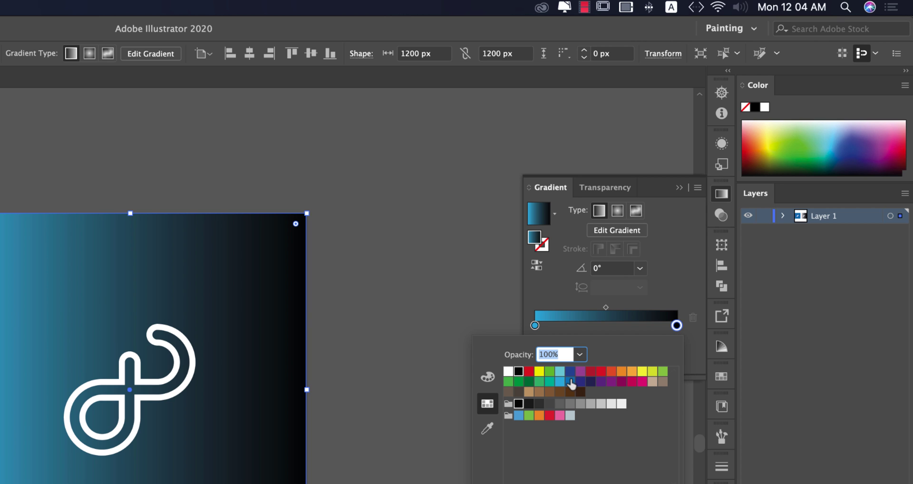
{"action": "left_click", "coordinate": [570, 382]}
Step: Drag the right square's gradient diagonally from top-left to bottom-right, then deselect it
{"action": "type", "text": "g"}
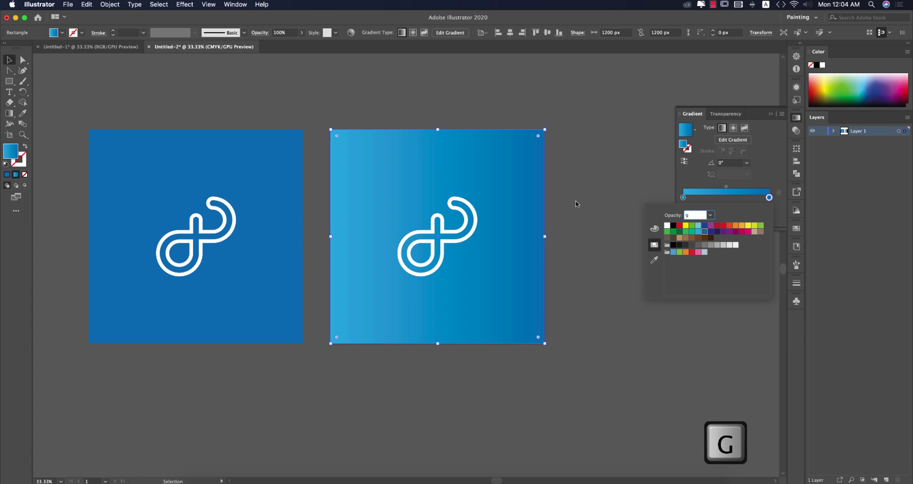
{"action": "key", "text": "Escape"}
{"action": "key", "text": "g"}
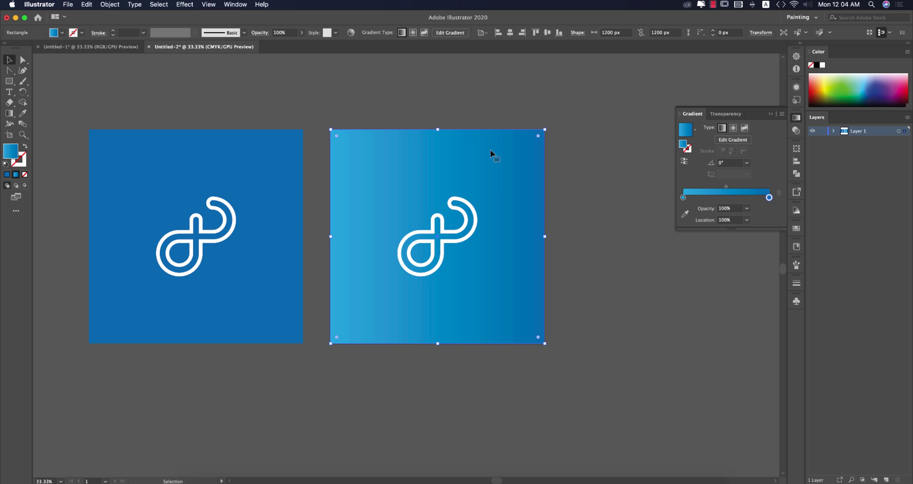
{"action": "left_click_drag", "start_coordinate": [551, 350], "coordinate": [412, 206]}
{"action": "mouse_move", "coordinate": [332, 106]}
{"action": "left_mouse_down"}
{"action": "mouse_move", "coordinate": [434, 220]}
{"action": "mouse_move", "coordinate": [542, 315]}
{"action": "mouse_move", "coordinate": [499, 301]}
{"action": "mouse_move", "coordinate": [466, 258]}
{"action": "mouse_move", "coordinate": [499, 299]}
{"action": "left_mouse_up"}
{"action": "left_click", "coordinate": [9, 59]}
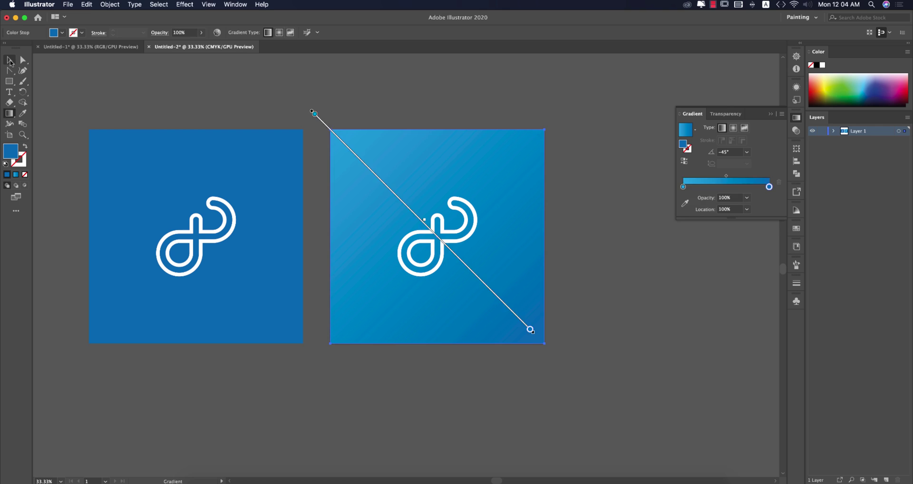
{"action": "left_click", "coordinate": [72, 101]}
{"action": "left_click_drag", "start_coordinate": [389, 354], "coordinate": [508, 356]}
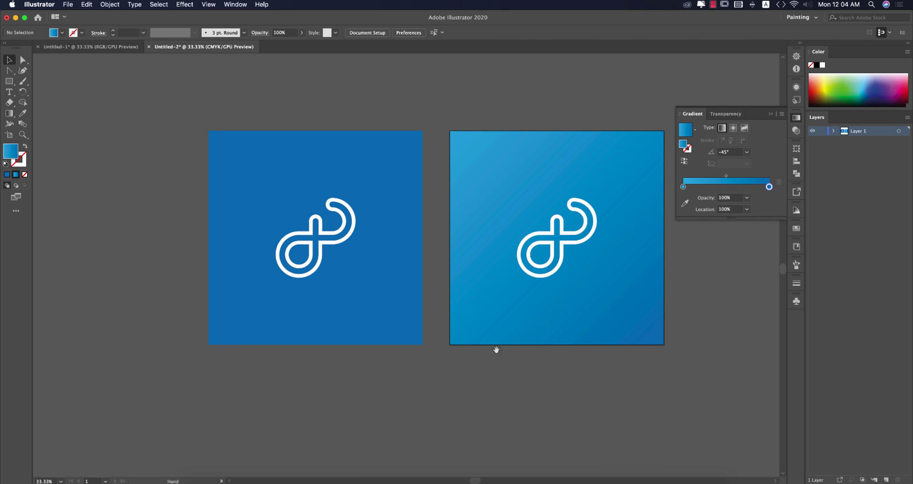
Step: Give the left square a gradient fill with a crimson left stop and a pink right stop
{"action": "left_click", "coordinate": [389, 283]}
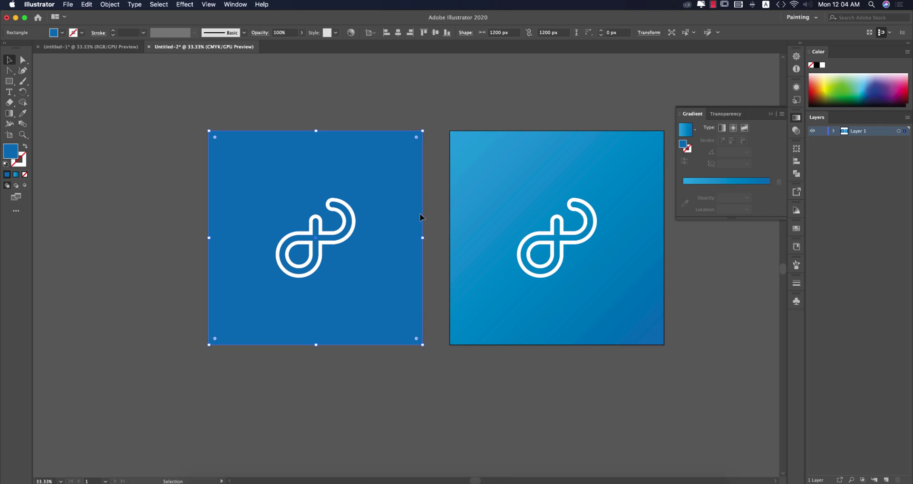
{"action": "left_click", "coordinate": [686, 133]}
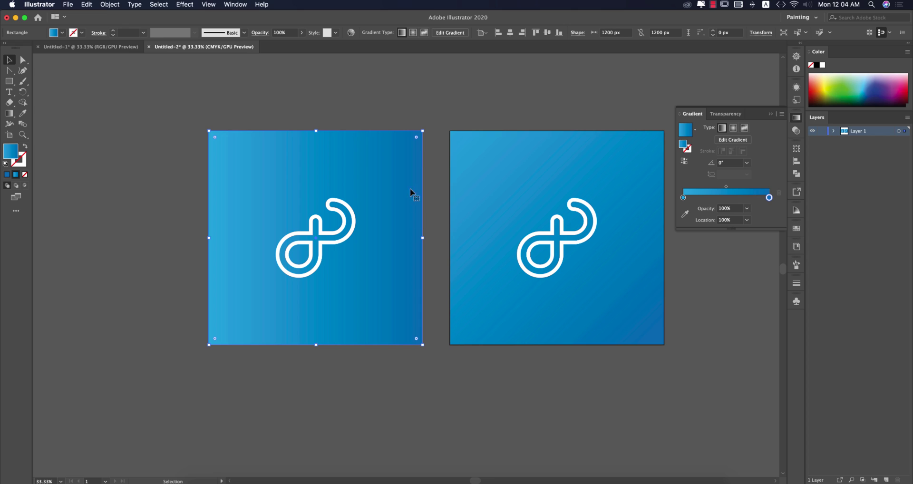
{"action": "double_click", "coordinate": [683, 197]}
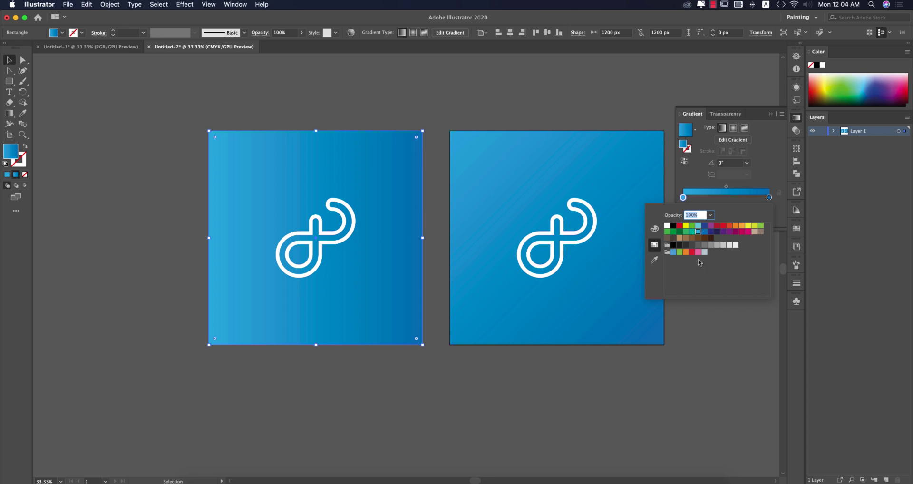
{"action": "left_click", "coordinate": [742, 232]}
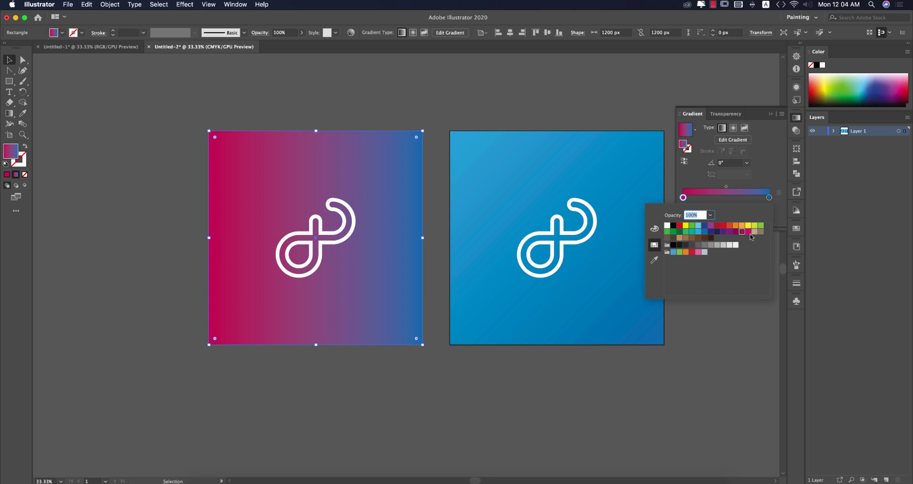
{"action": "left_click", "coordinate": [769, 198]}
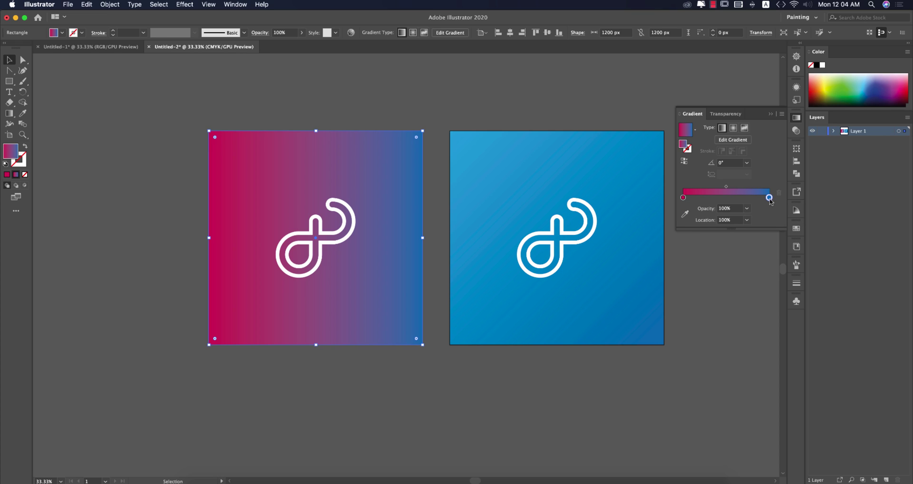
{"action": "double_click", "coordinate": [769, 197]}
{"action": "left_click", "coordinate": [698, 252]}
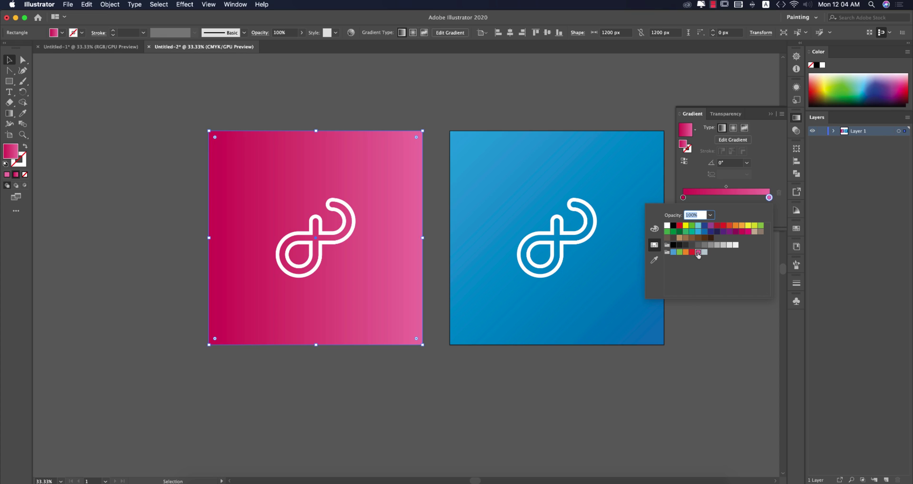
{"action": "type", "text": "g"}
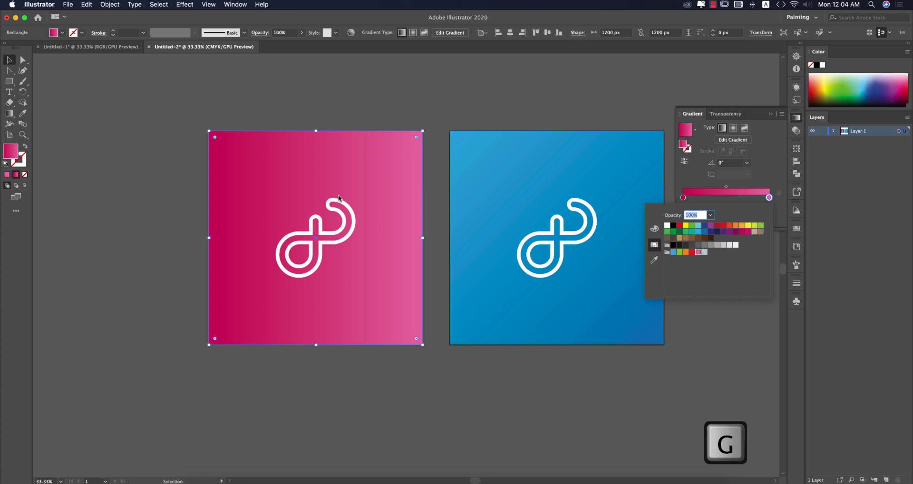
{"action": "type", "text": "gg"}
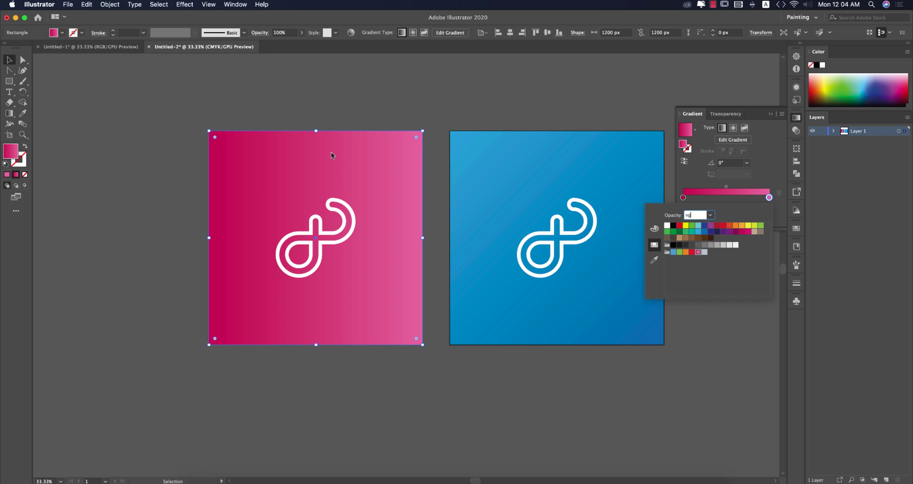
Step: Drag the left square's pink gradient diagonally with the Gradient tool, then deselect the square
{"action": "key", "text": "Escape"}
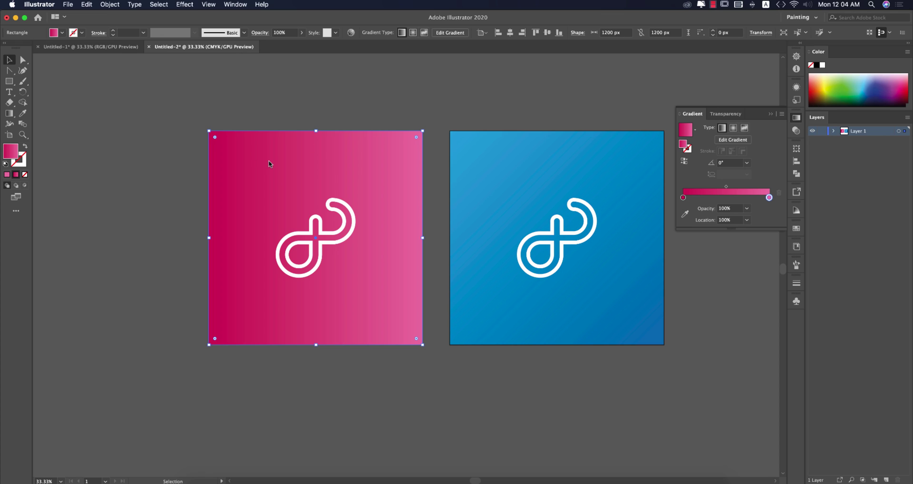
{"action": "key", "text": "g"}
{"action": "left_click_drag", "start_coordinate": [212, 127], "coordinate": [154, 77]}
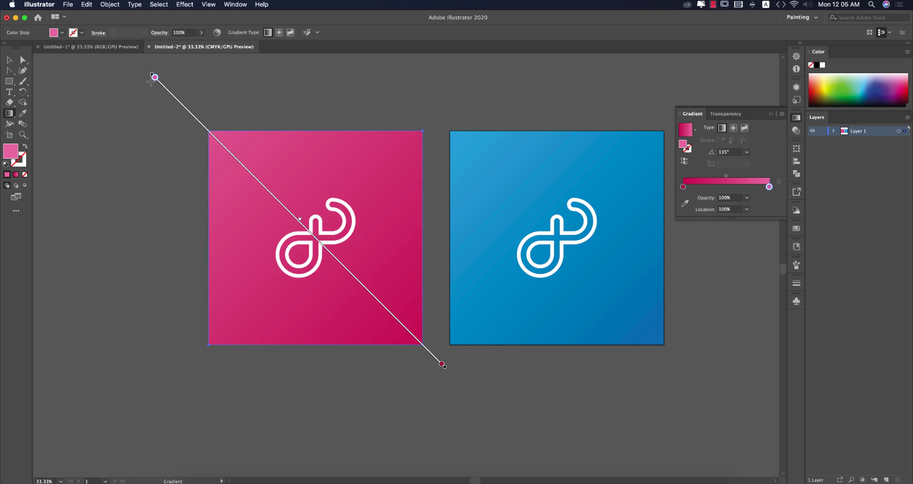
{"action": "mouse_move", "coordinate": [267, 194]}
{"action": "left_mouse_down"}
{"action": "mouse_move", "coordinate": [232, 167]}
{"action": "mouse_move", "coordinate": [259, 195]}
{"action": "mouse_move", "coordinate": [265, 223]}
{"action": "mouse_move", "coordinate": [271, 205]}
{"action": "left_mouse_up"}
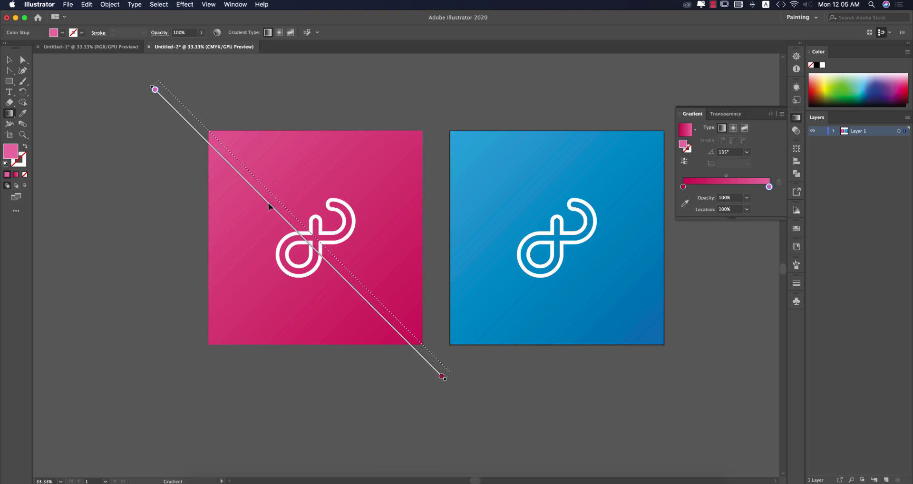
{"action": "left_click", "coordinate": [9, 60]}
{"action": "left_click", "coordinate": [40, 89]}
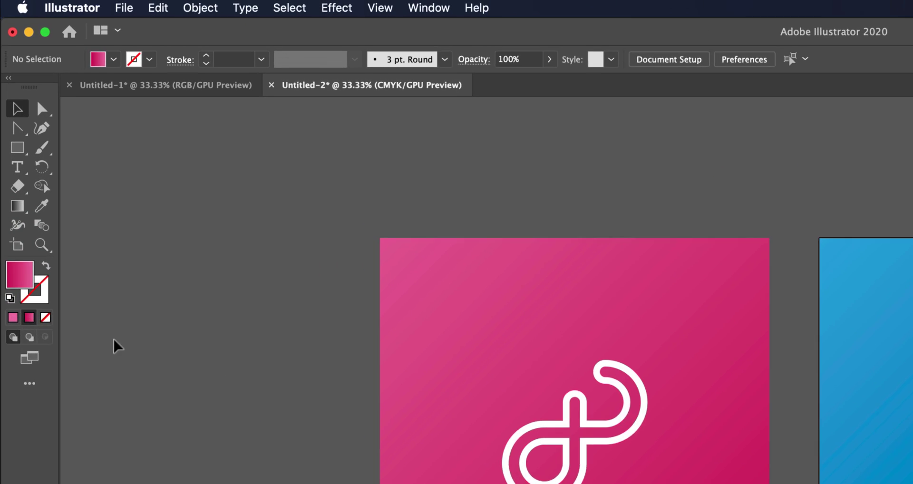
Step: Draw a second 1200 × 1200 px artboard over the pink square and select the square
{"action": "left_click", "coordinate": [20, 247]}
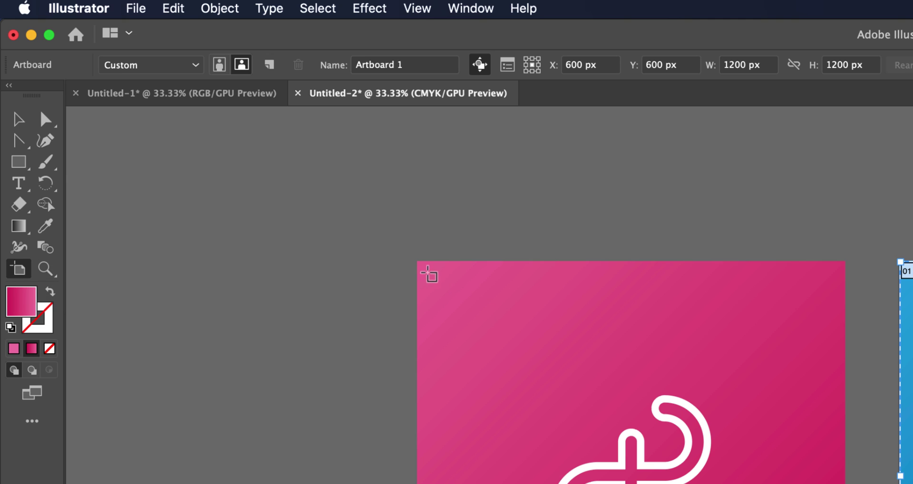
{"action": "left_click_drag", "start_coordinate": [418, 261], "coordinate": [422, 266]}
{"action": "left_click_drag", "start_coordinate": [458, 348], "coordinate": [794, 483]}
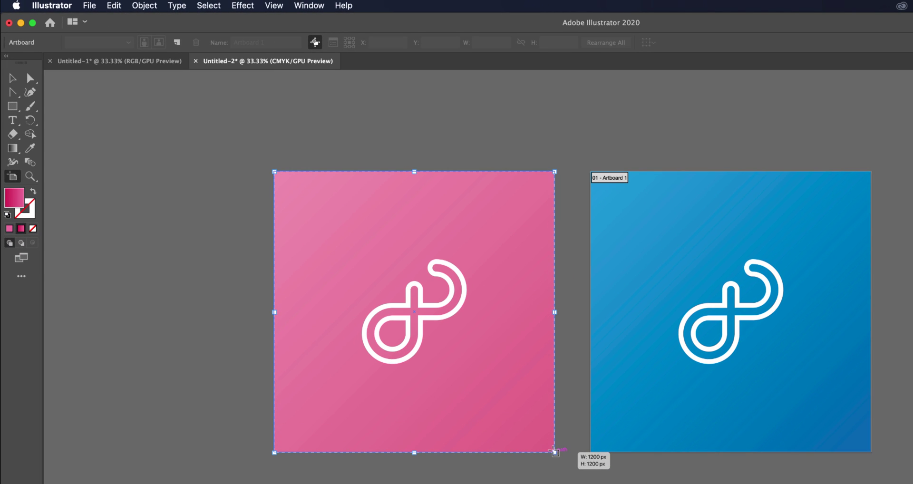
{"action": "left_click_drag", "start_coordinate": [553, 449], "coordinate": [555, 451]}
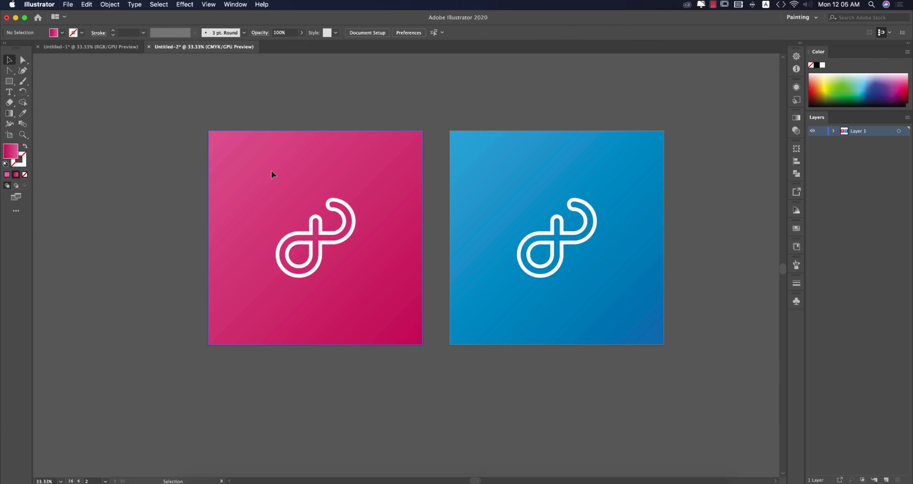
{"action": "left_click", "coordinate": [265, 199]}
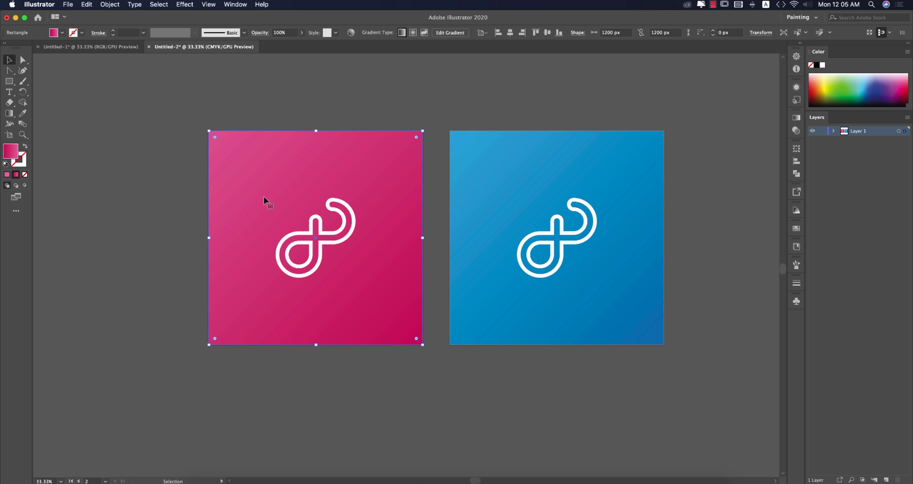
Step: In Save for Web, choose the JPEG High preset and raise quality to 100%
{"action": "key", "text": "alt+shift+super+s"}
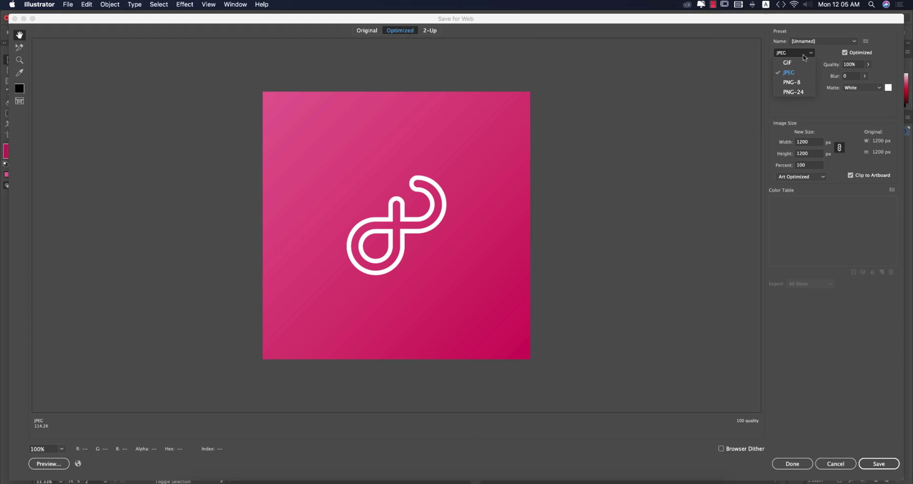
{"action": "left_click", "coordinate": [759, 64]}
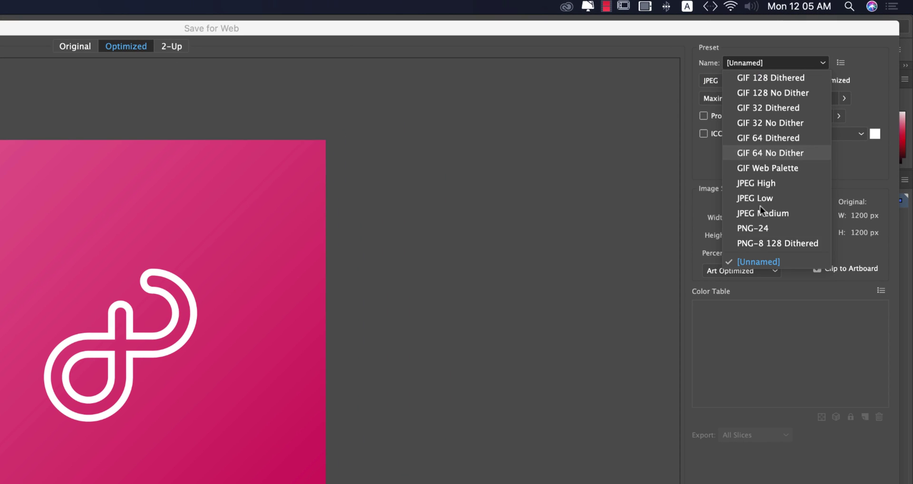
{"action": "left_click", "coordinate": [763, 183]}
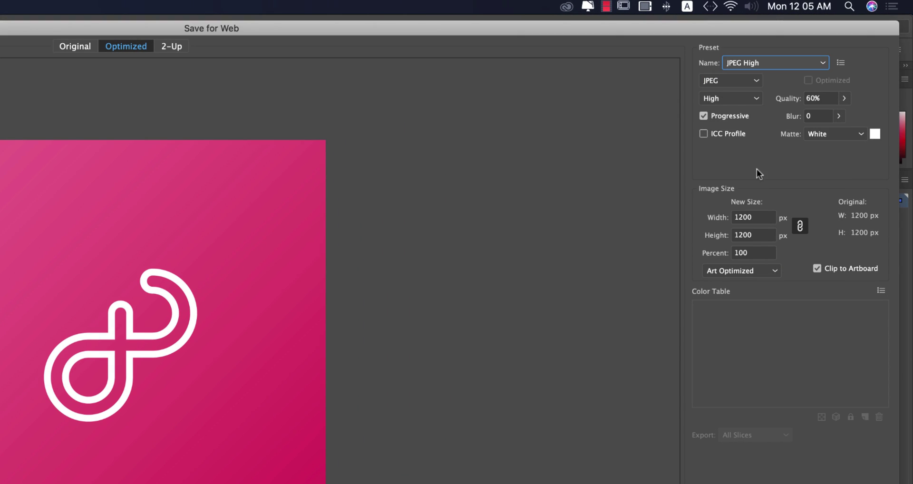
{"action": "left_click", "coordinate": [844, 98]}
{"action": "left_click_drag", "start_coordinate": [822, 115], "coordinate": [885, 119]}
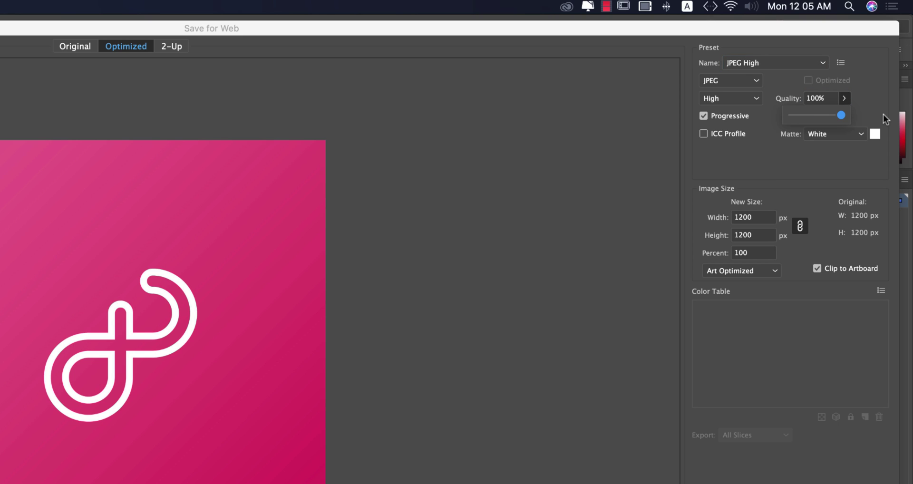
{"action": "left_click", "coordinate": [75, 47]}
{"action": "left_click", "coordinate": [125, 47]}
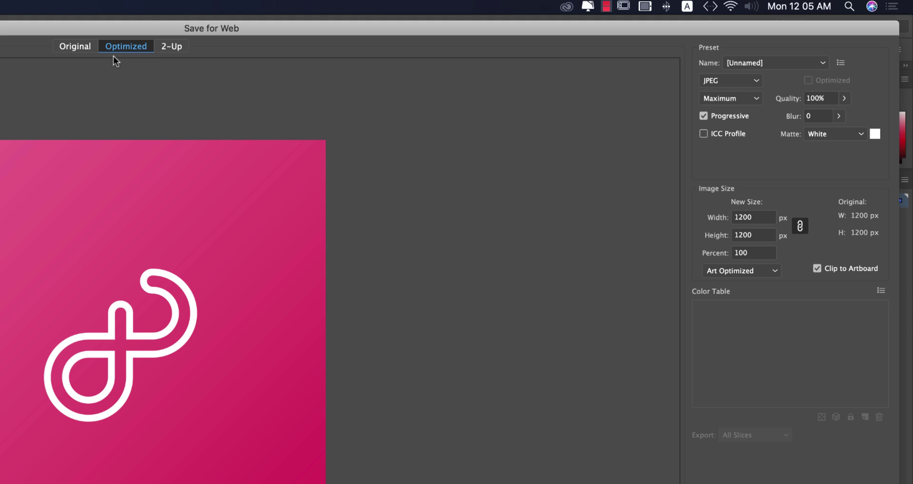
{"action": "left_click", "coordinate": [81, 48]}
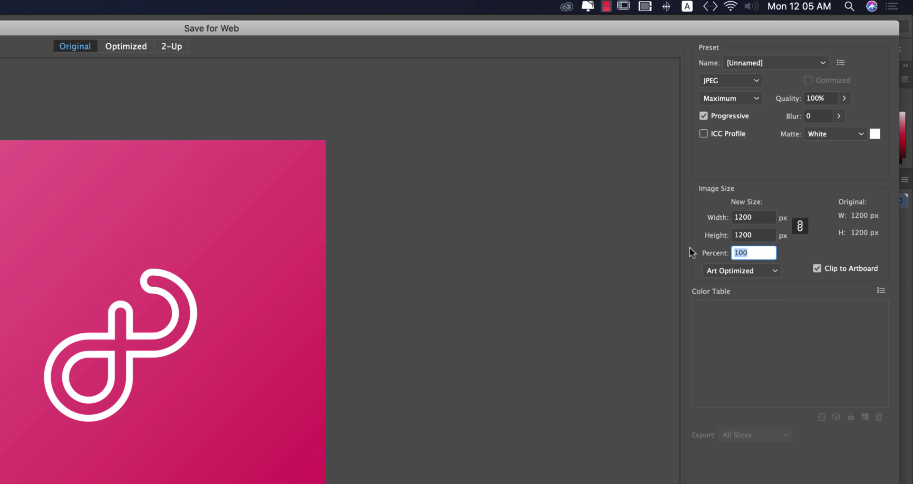
Step: Scale the image size to 200 percent and save the JPEG
{"action": "type", "text": "200"}
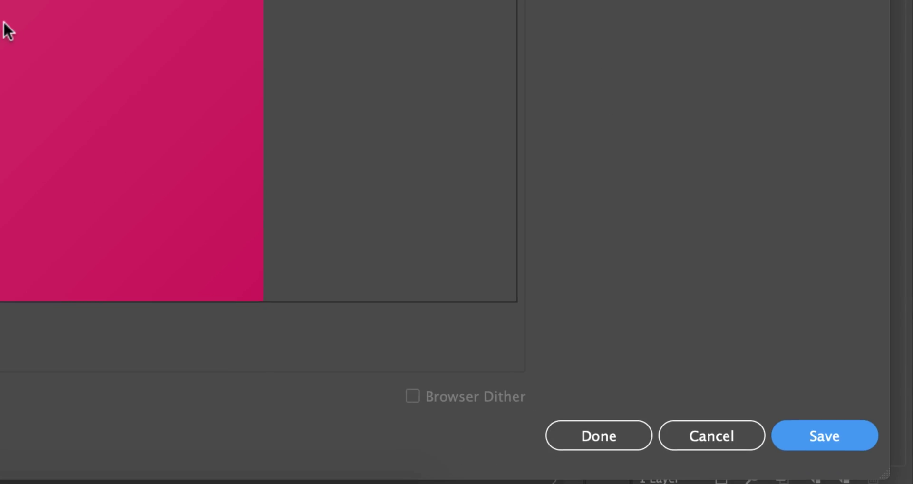
{"action": "left_click", "coordinate": [823, 435]}
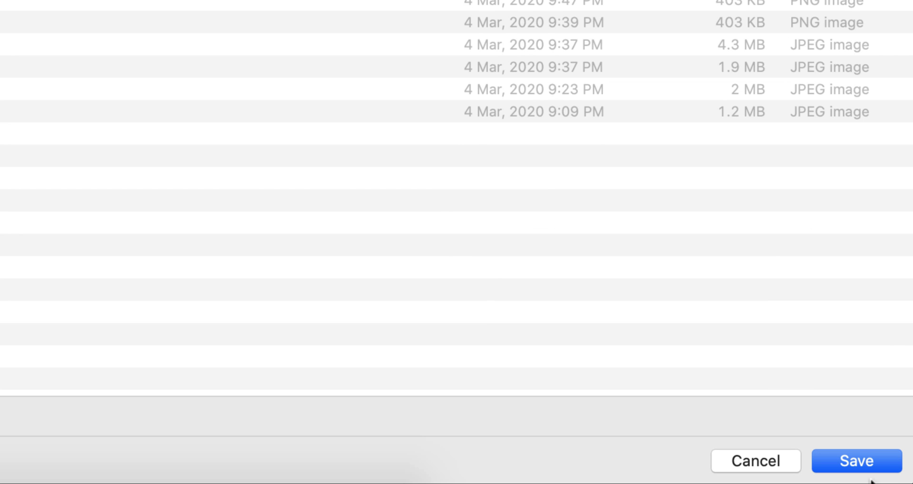
{"action": "left_click", "coordinate": [872, 469]}
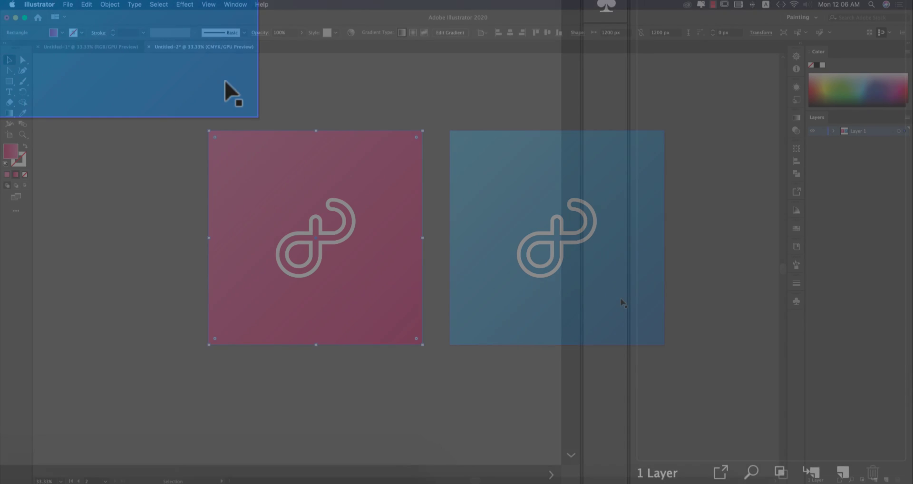
{"action": "left_click", "coordinate": [438, 265]}
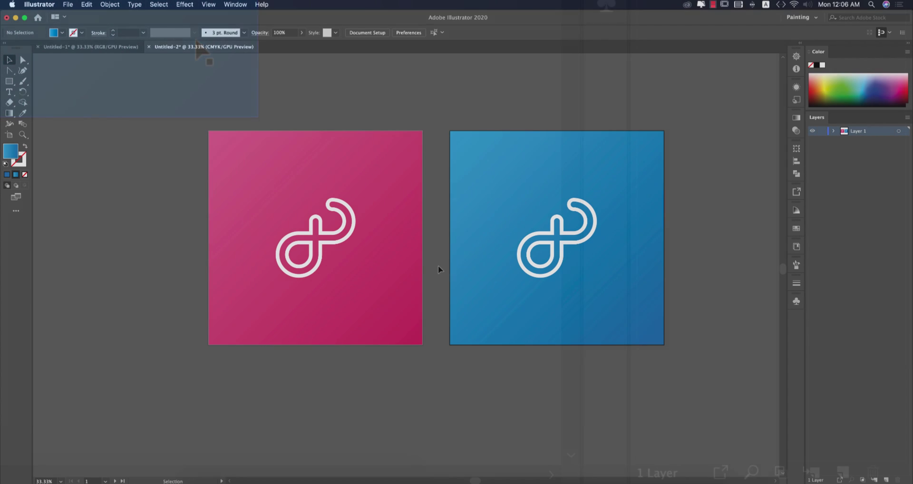